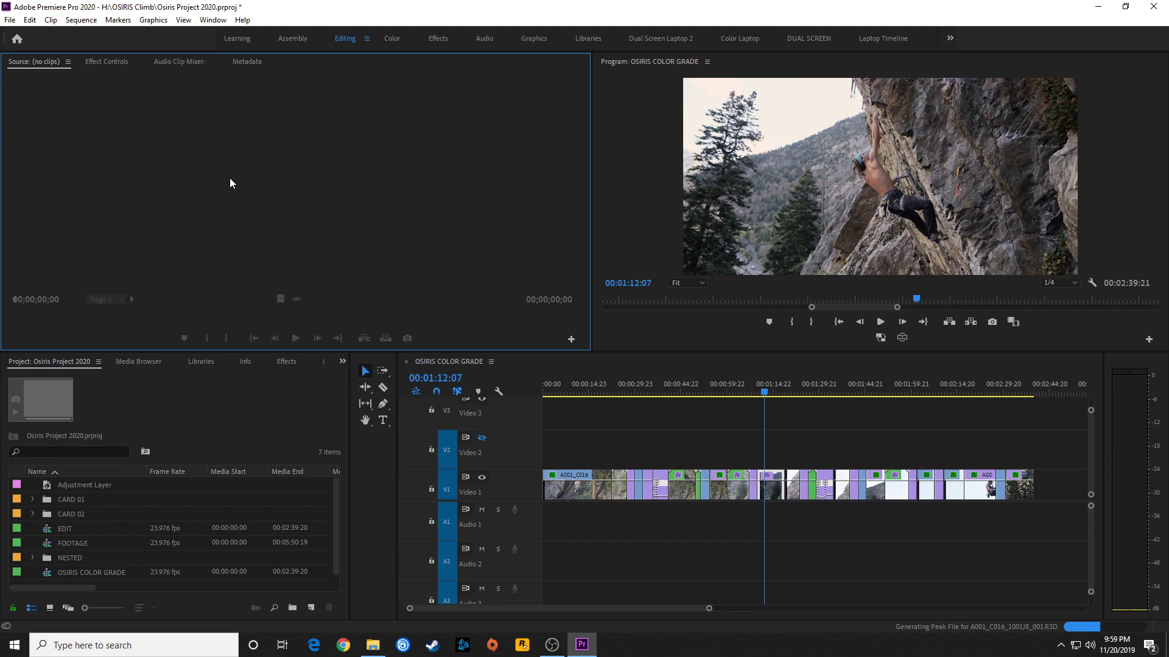
Step: Review the General, Scratch Disks and Ingest Settings pages of the project settings and leave them without changes
{"action": "left_click", "coordinate": [10, 20]}
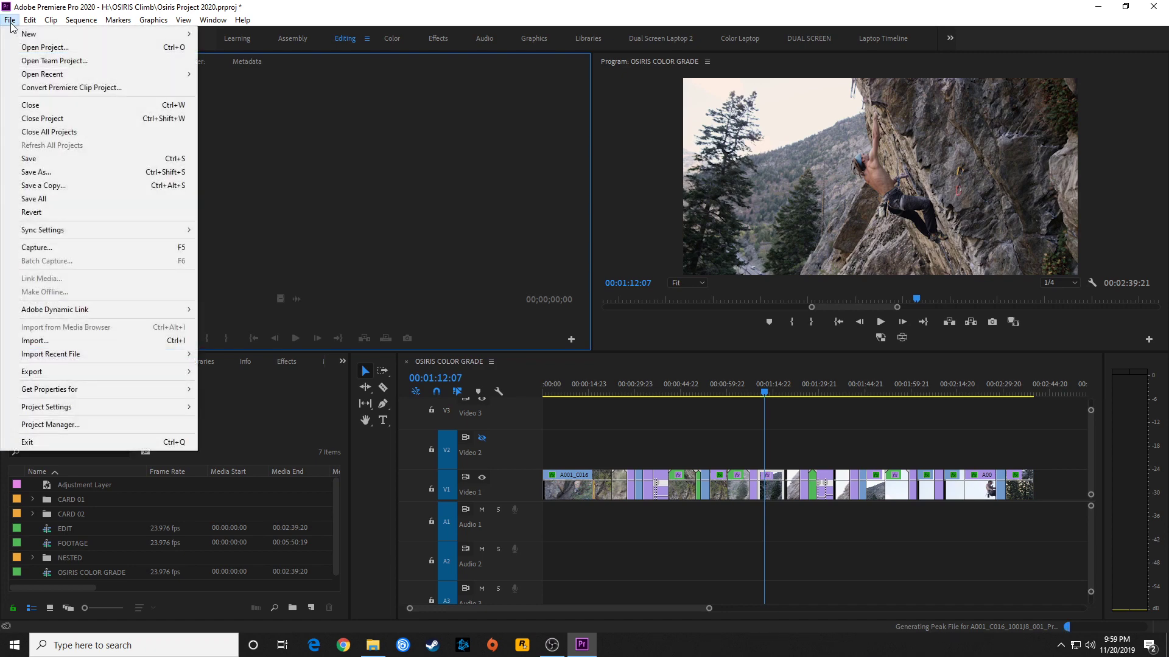
{"action": "mouse_move", "coordinate": [66, 408]}
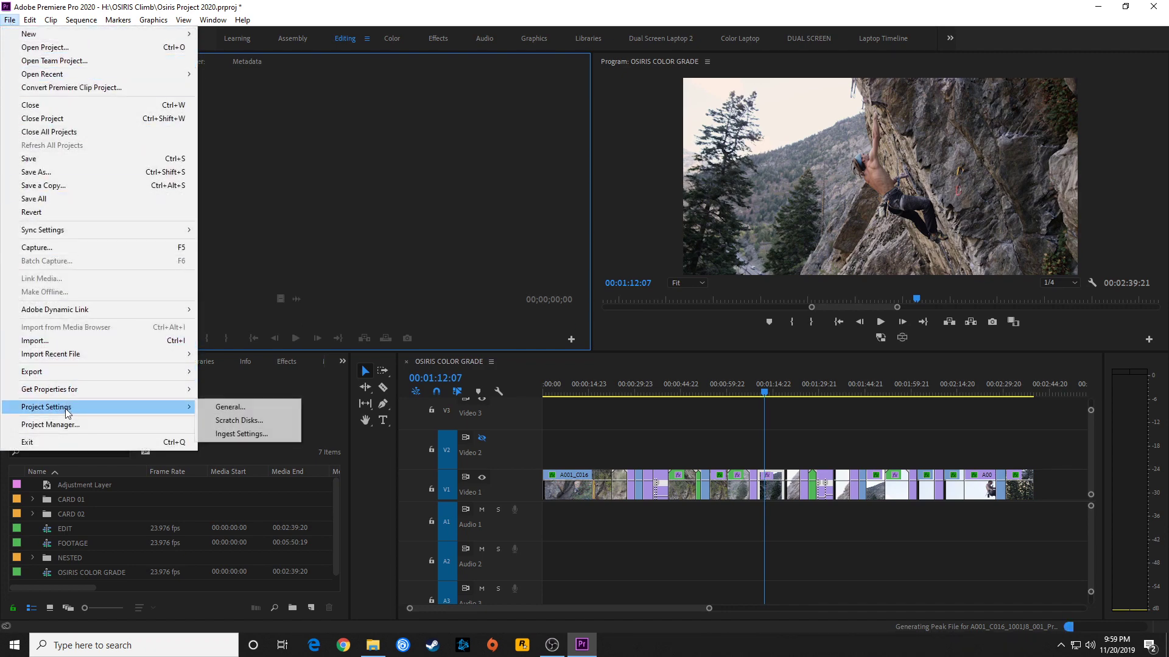
{"action": "left_click", "coordinate": [224, 407]}
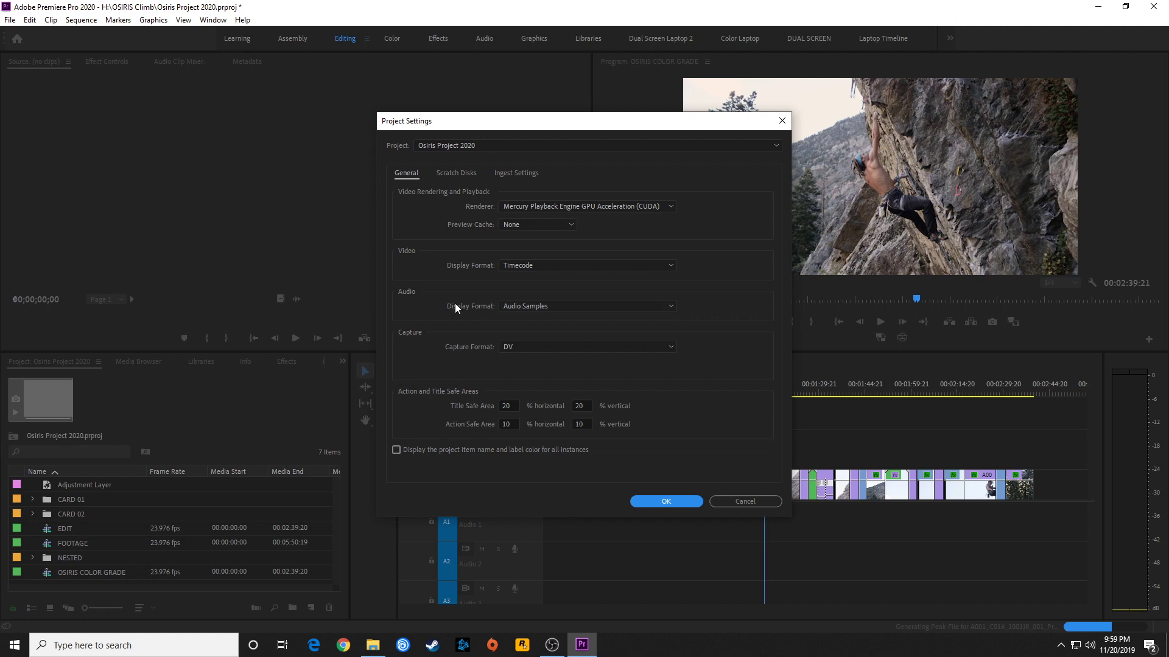
{"action": "left_click", "coordinate": [462, 173]}
{"action": "left_click", "coordinate": [512, 173]}
{"action": "left_click", "coordinate": [404, 177]}
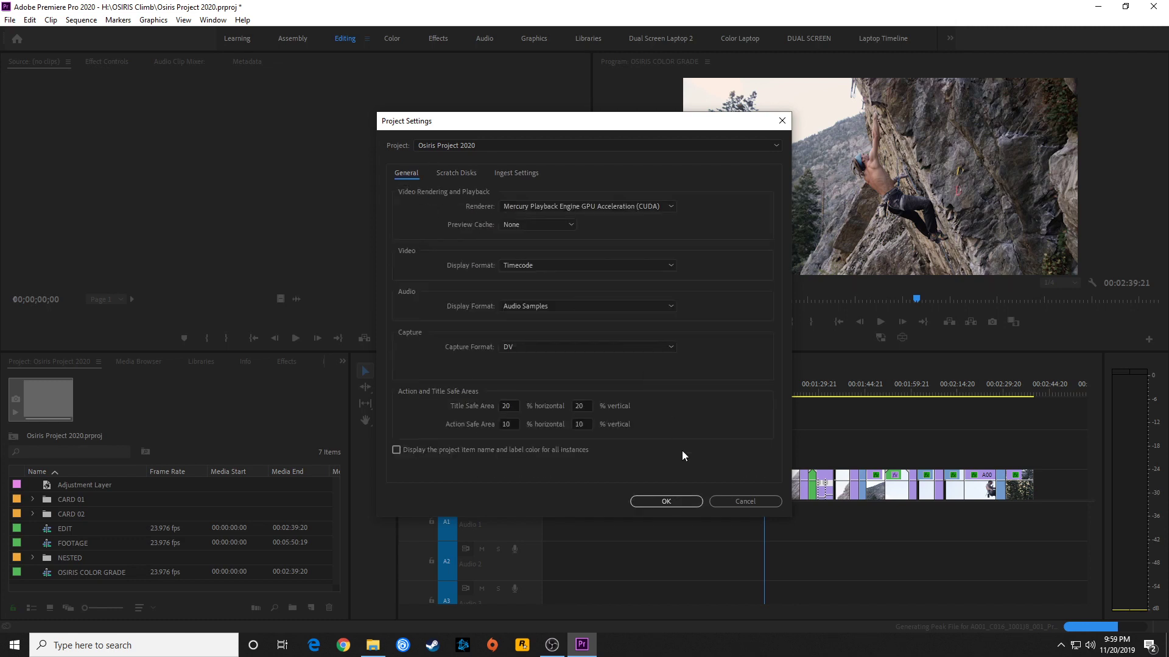
{"action": "left_click", "coordinate": [762, 502]}
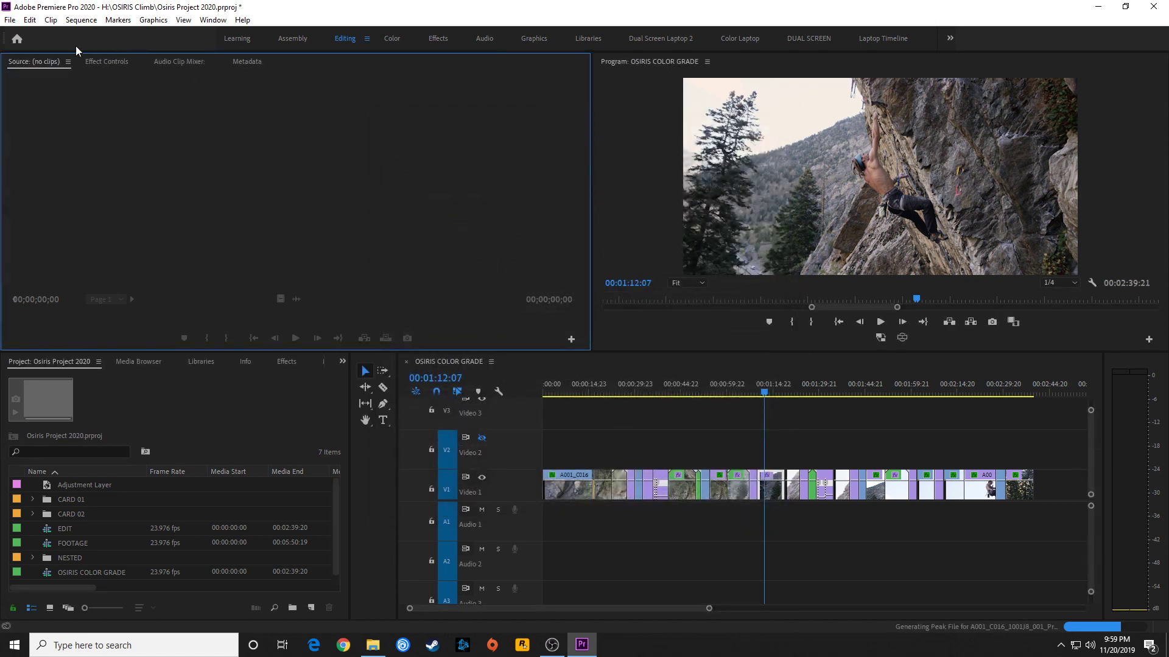
Step: Open the General page of the application preferences
{"action": "left_click", "coordinate": [29, 20]}
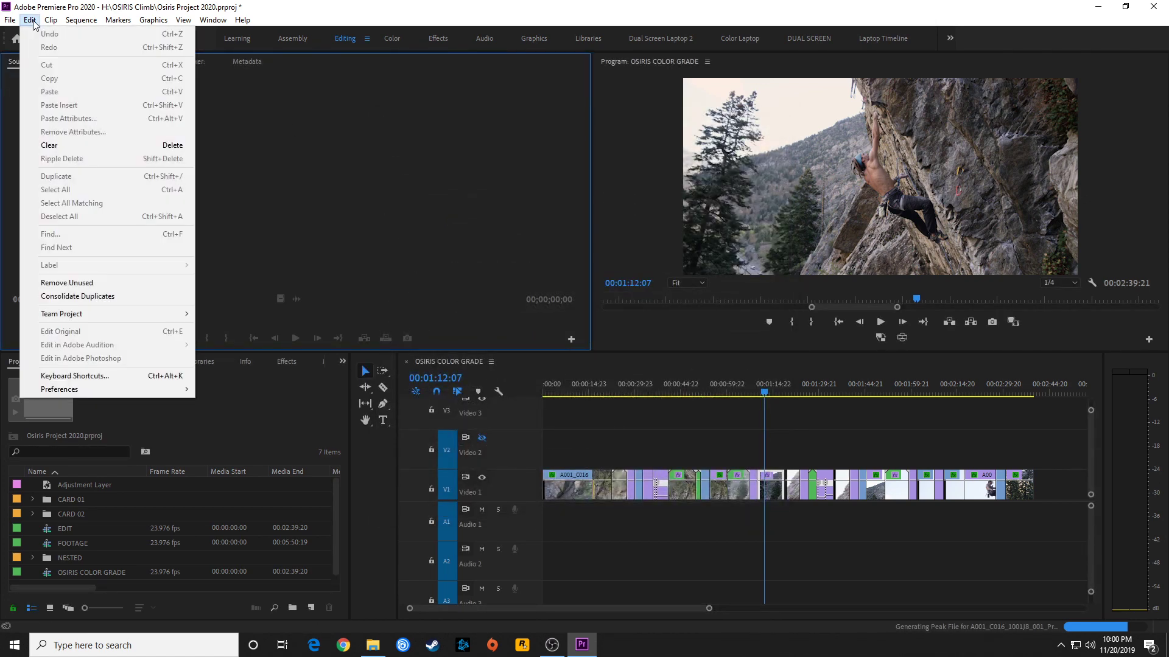
{"action": "left_click", "coordinate": [488, 145]}
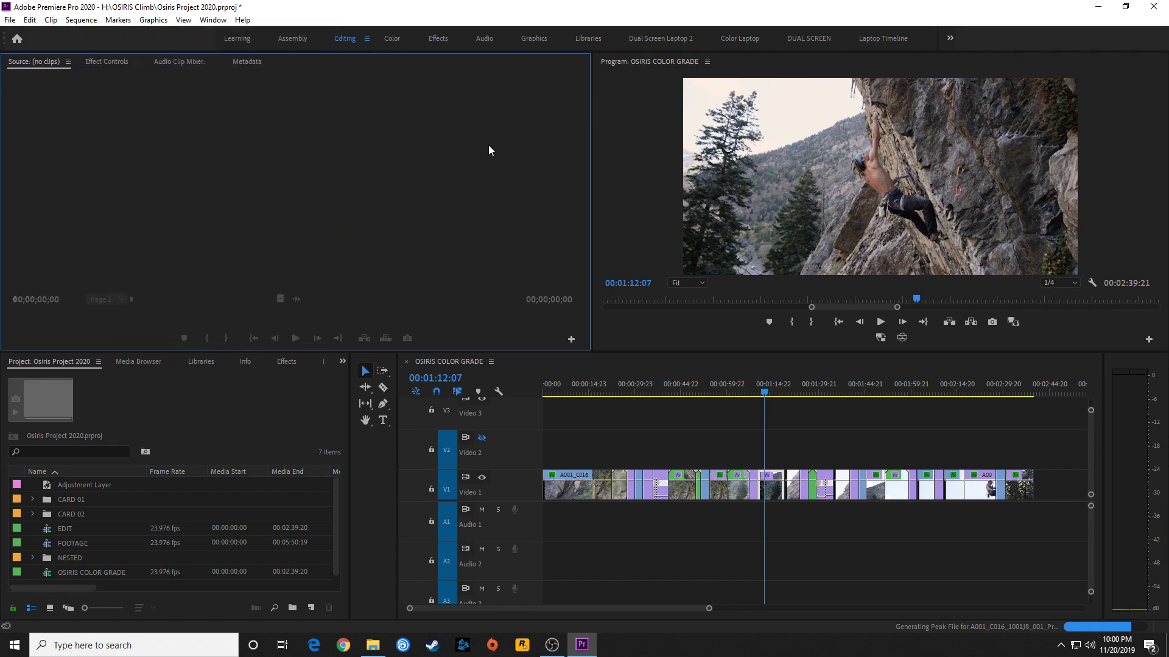
{"action": "left_click", "coordinate": [36, 24]}
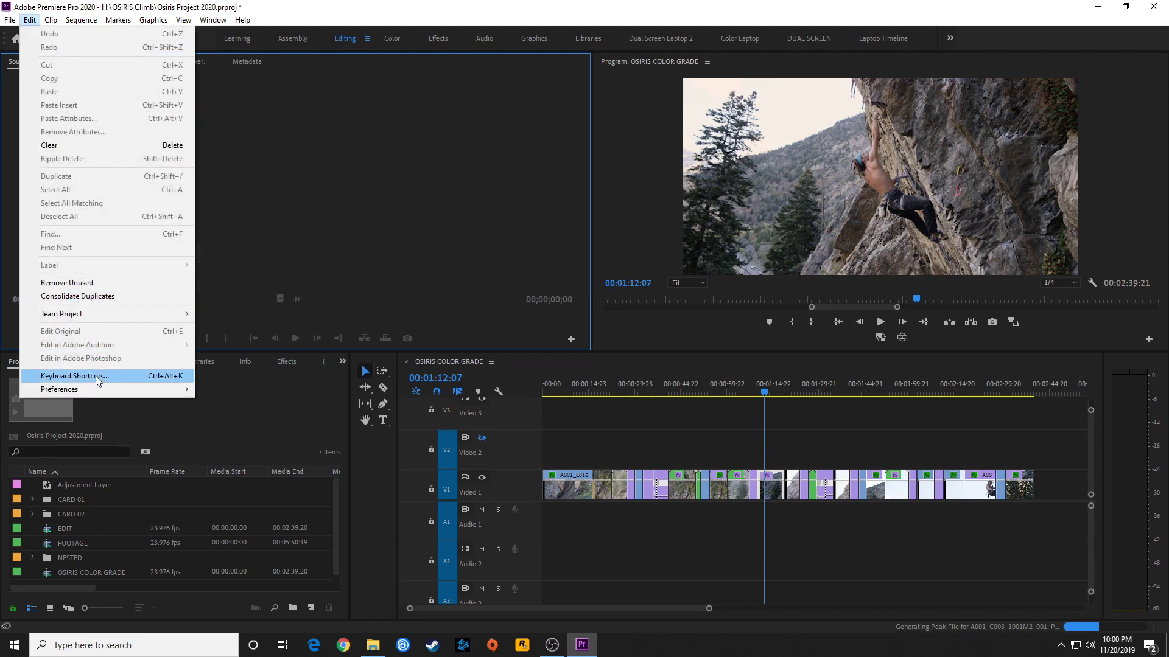
{"action": "mouse_move", "coordinate": [97, 393]}
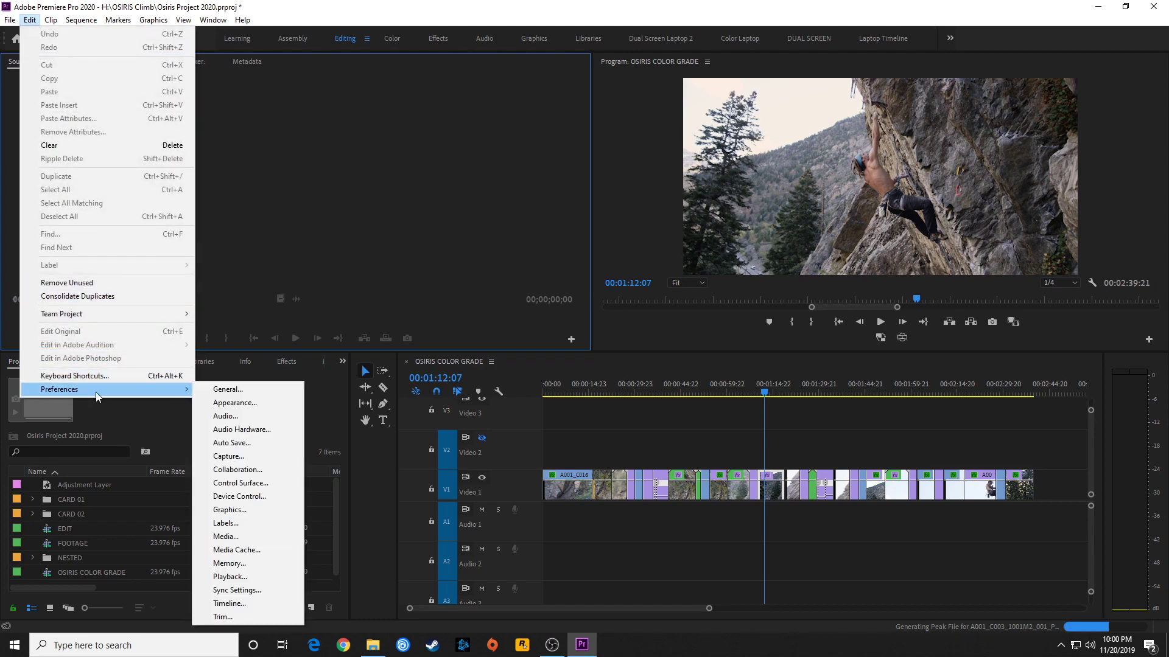
{"action": "left_click", "coordinate": [222, 390]}
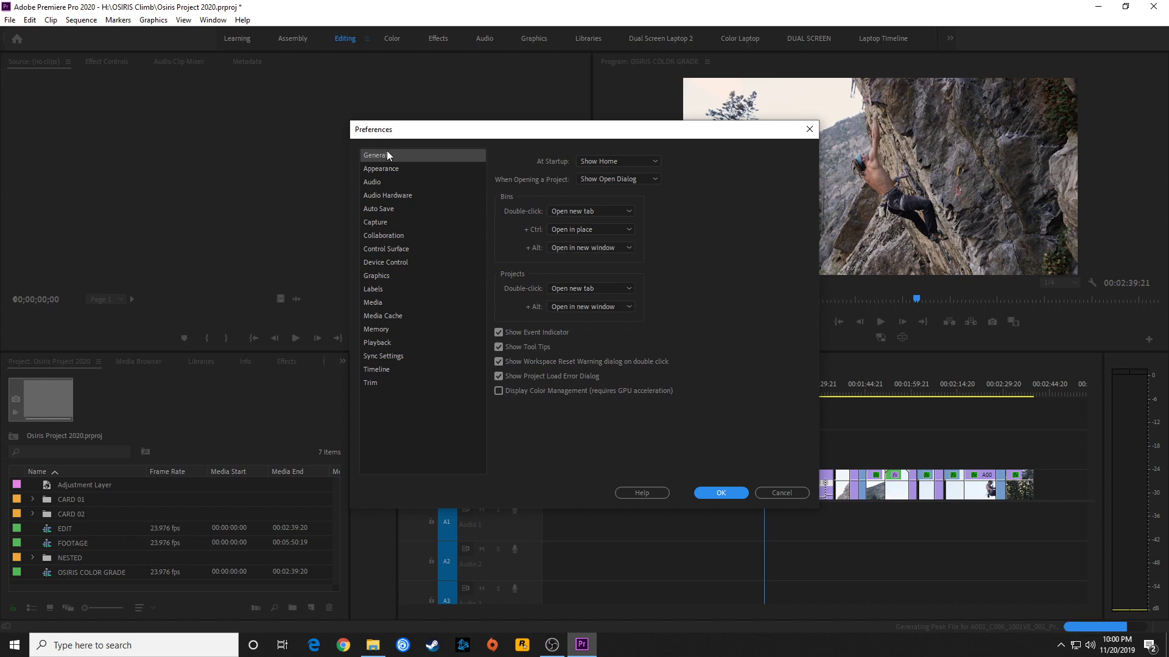
Step: Look through the Appearance, Audio, Audio Hardware, Auto Save, Collaboration, Control Surface and Device Control preferences and return to General
{"action": "left_click", "coordinate": [382, 168]}
{"action": "left_click", "coordinate": [381, 182]}
{"action": "left_click", "coordinate": [389, 195]}
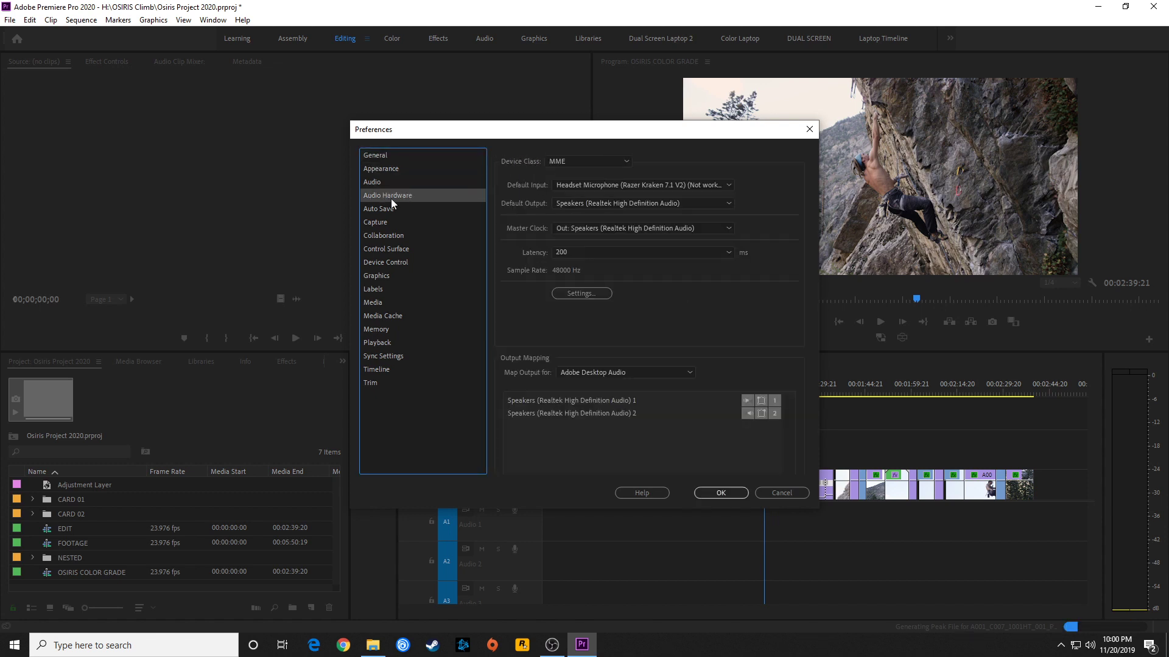
{"action": "left_click", "coordinate": [387, 209]}
{"action": "left_click", "coordinate": [389, 235]}
{"action": "left_click", "coordinate": [394, 249]}
{"action": "left_click", "coordinate": [393, 262]}
{"action": "left_click", "coordinate": [405, 157]}
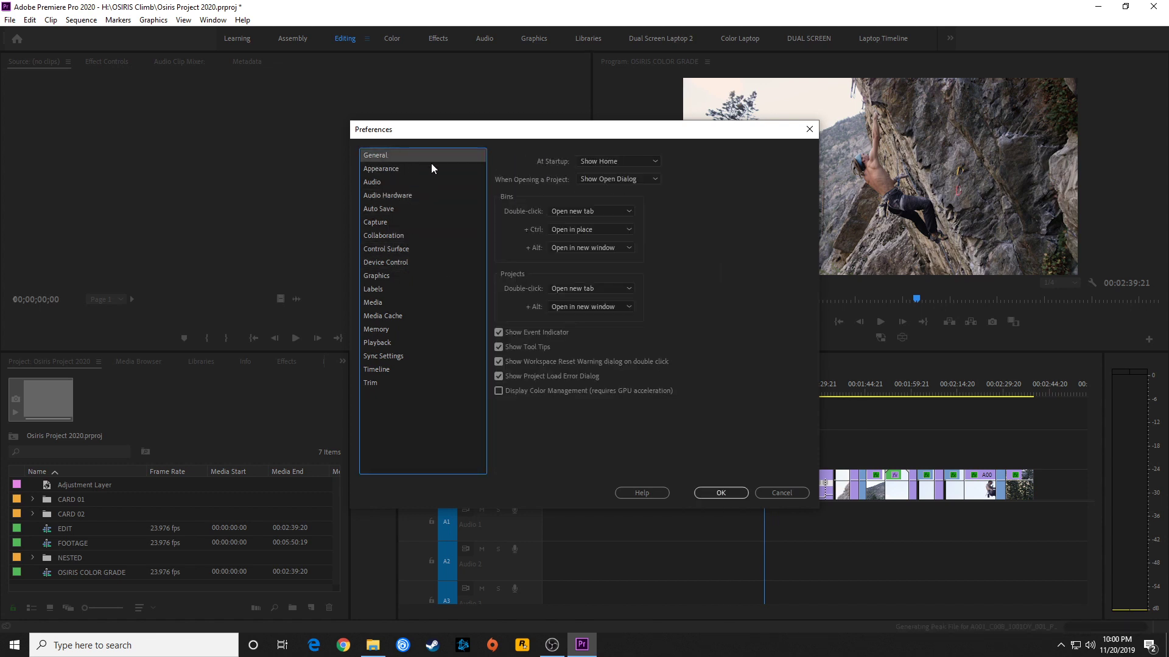
{"action": "key", "text": "Tab"}
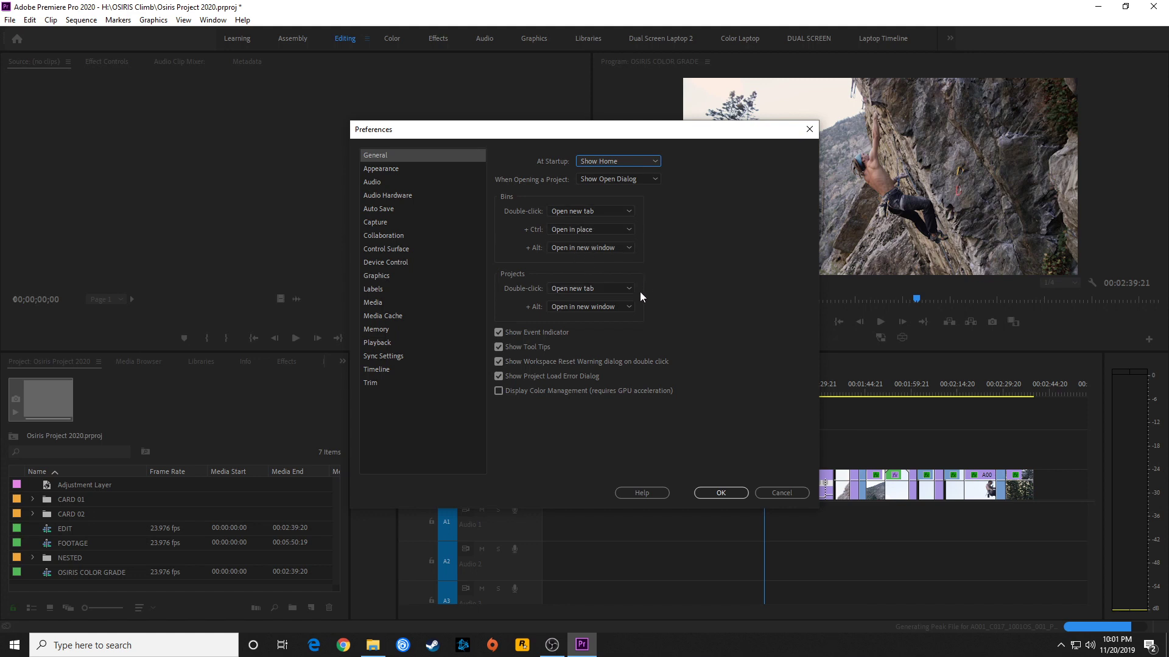
Step: Try the lightest interface brightness in the Appearance preferences and bring it back to the darkest end
{"action": "left_click", "coordinate": [390, 170]}
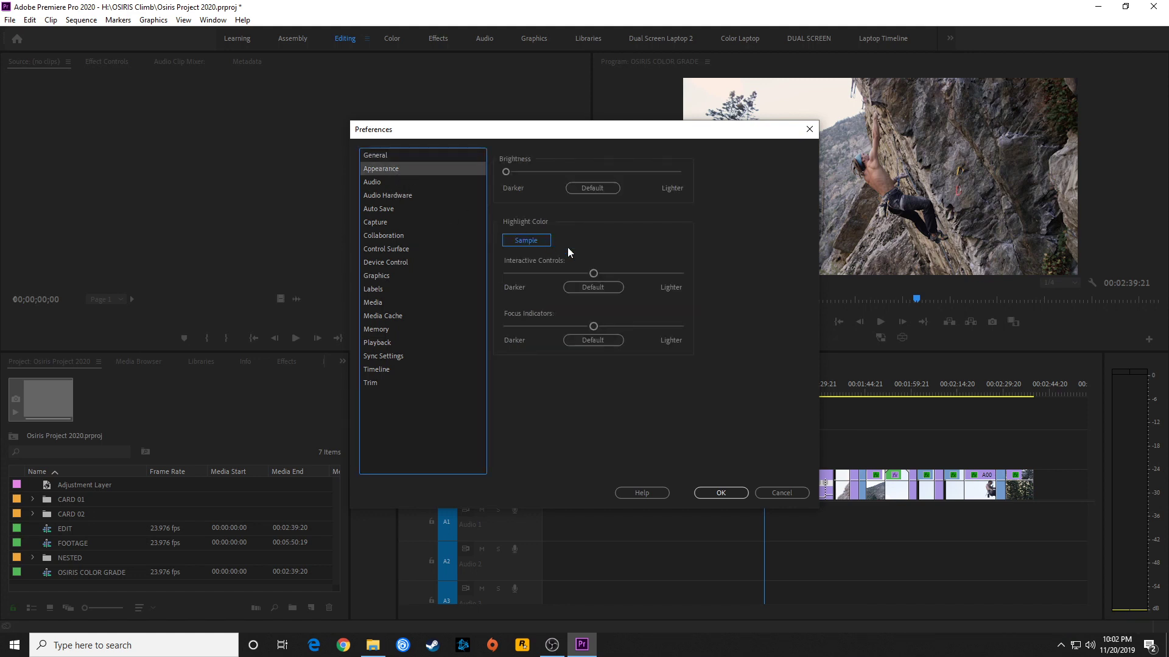
{"action": "mouse_move", "coordinate": [544, 140]}
{"action": "left_mouse_down"}
{"action": "mouse_move", "coordinate": [560, 139]}
{"action": "mouse_move", "coordinate": [529, 141]}
{"action": "left_mouse_up"}
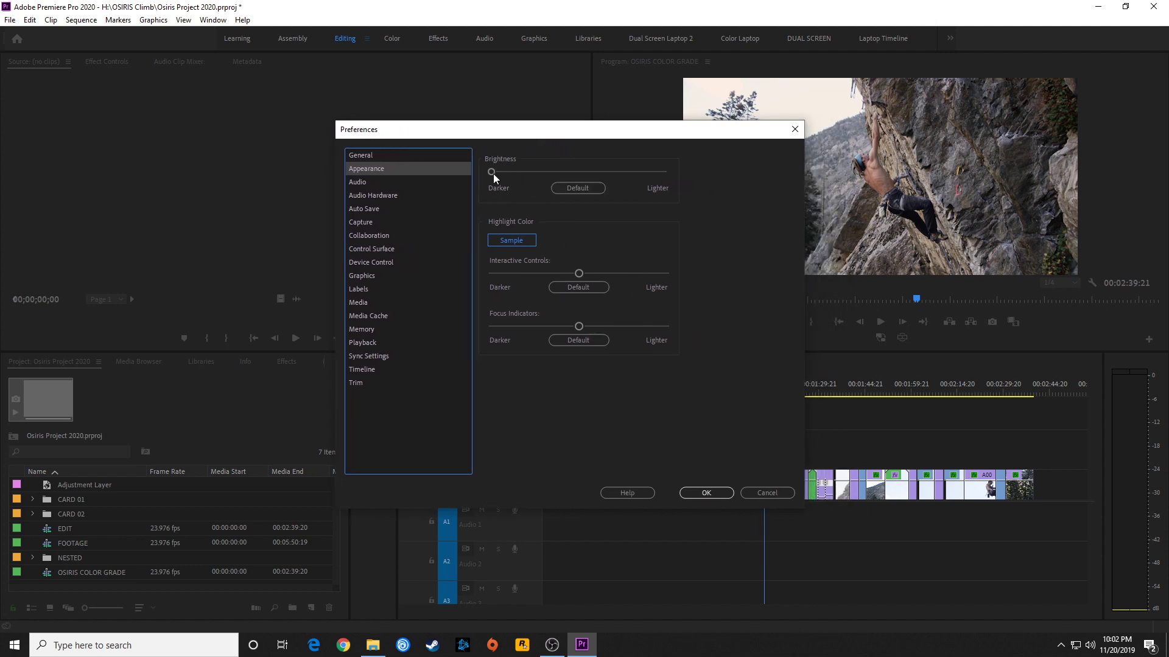
{"action": "left_click", "coordinate": [492, 171]}
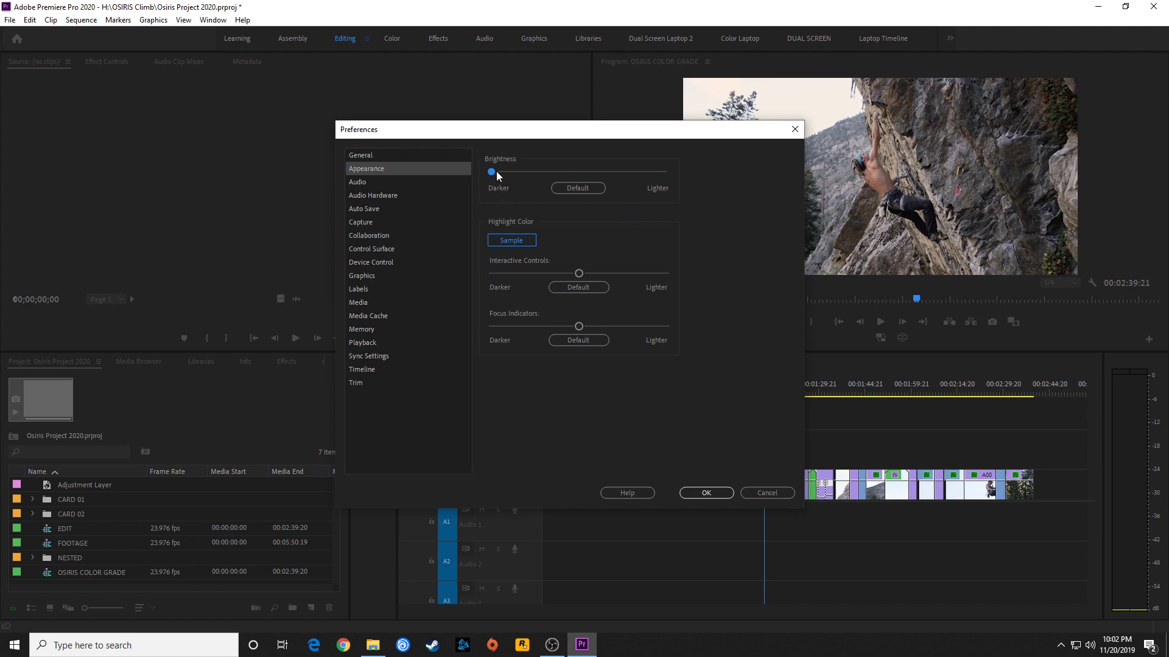
{"action": "left_click_drag", "start_coordinate": [661, 171], "coordinate": [664, 172]}
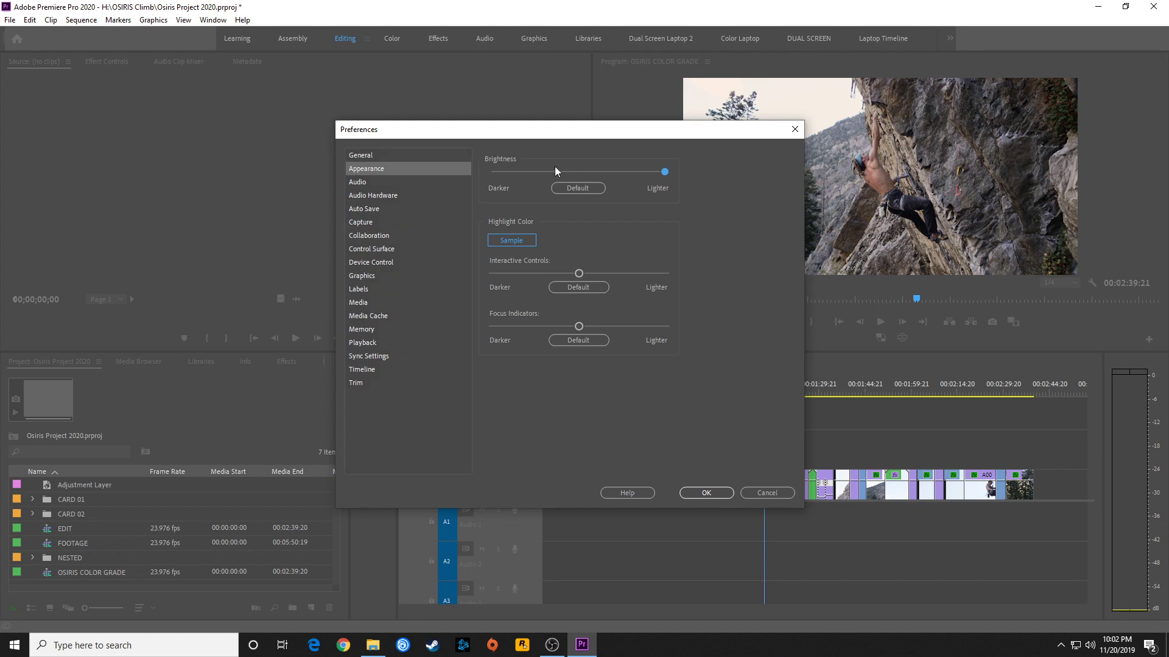
{"action": "left_click_drag", "start_coordinate": [504, 171], "coordinate": [493, 171]}
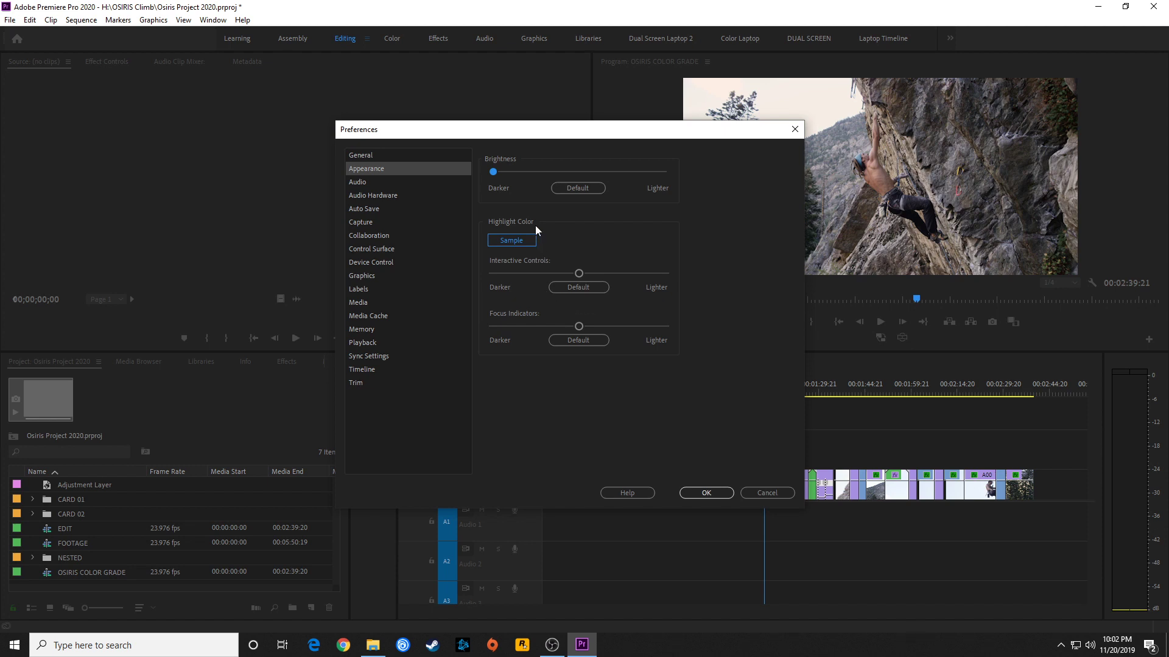
Step: Try a lighter highlight color for interactive controls, return it to near the middle, and open the Audio preferences
{"action": "left_click", "coordinate": [554, 287]}
{"action": "left_click_drag", "start_coordinate": [579, 274], "coordinate": [649, 276]}
{"action": "left_click_drag", "start_coordinate": [540, 276], "coordinate": [572, 279]}
{"action": "left_click", "coordinate": [361, 182]}
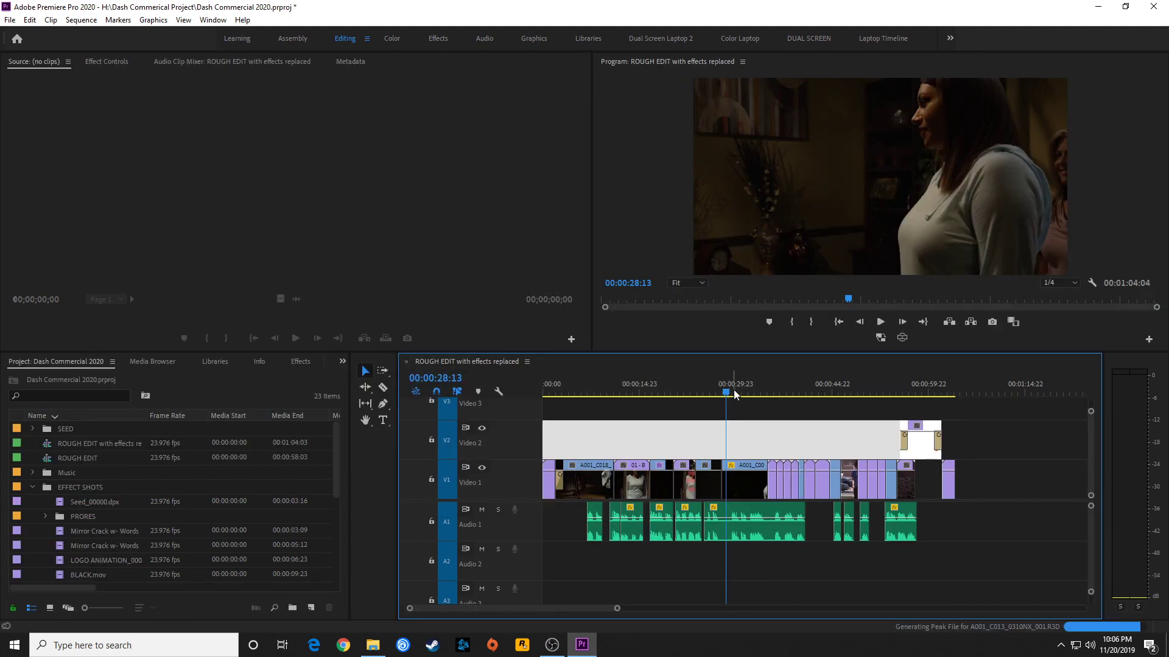
Step: Enable Play audio while scrubbing in the Audio preferences and scrub through the sequence to test it
{"action": "left_click_drag", "start_coordinate": [733, 390], "coordinate": [742, 413]}
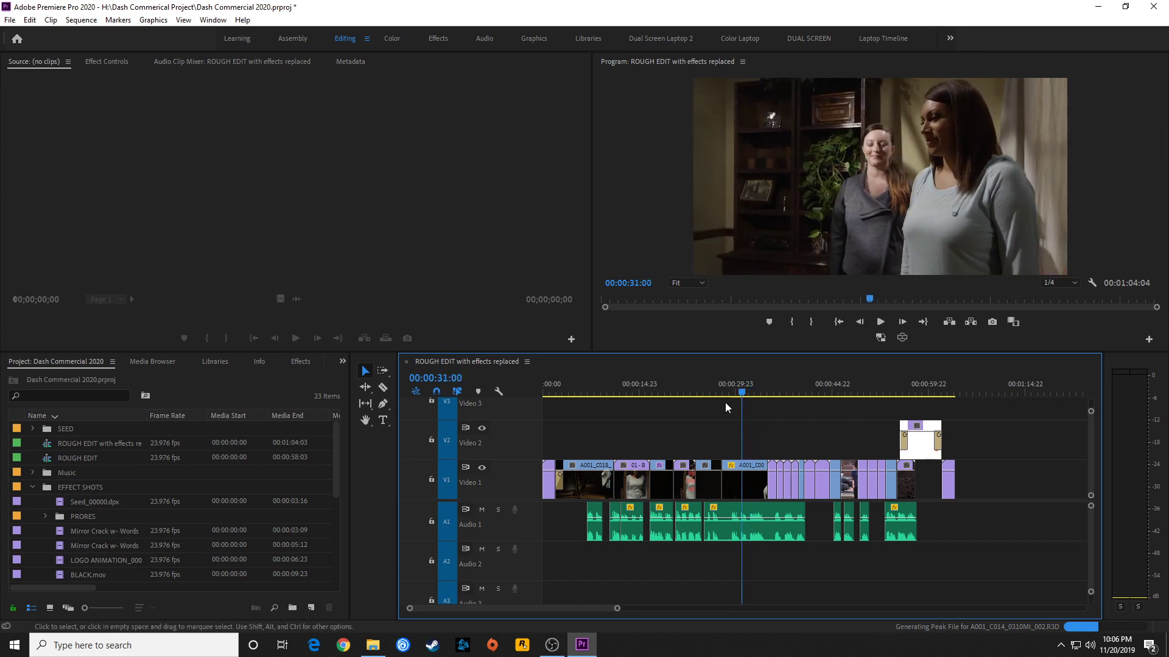
{"action": "left_click", "coordinate": [29, 19]}
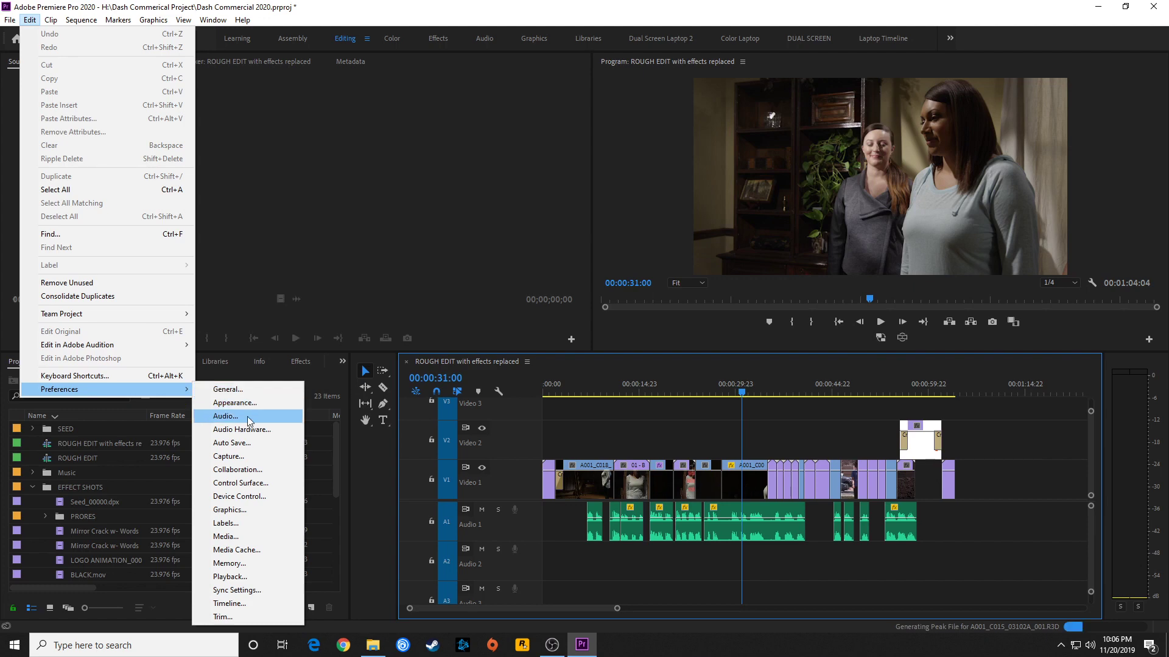
{"action": "left_click", "coordinate": [249, 422]}
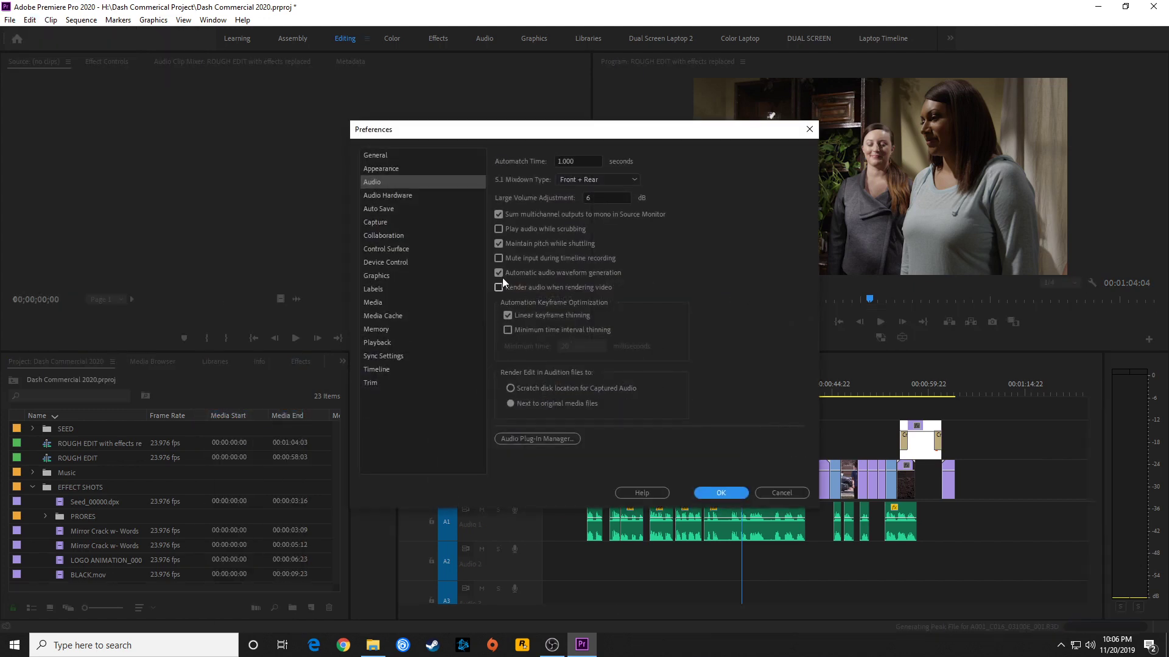
{"action": "left_click", "coordinate": [499, 230]}
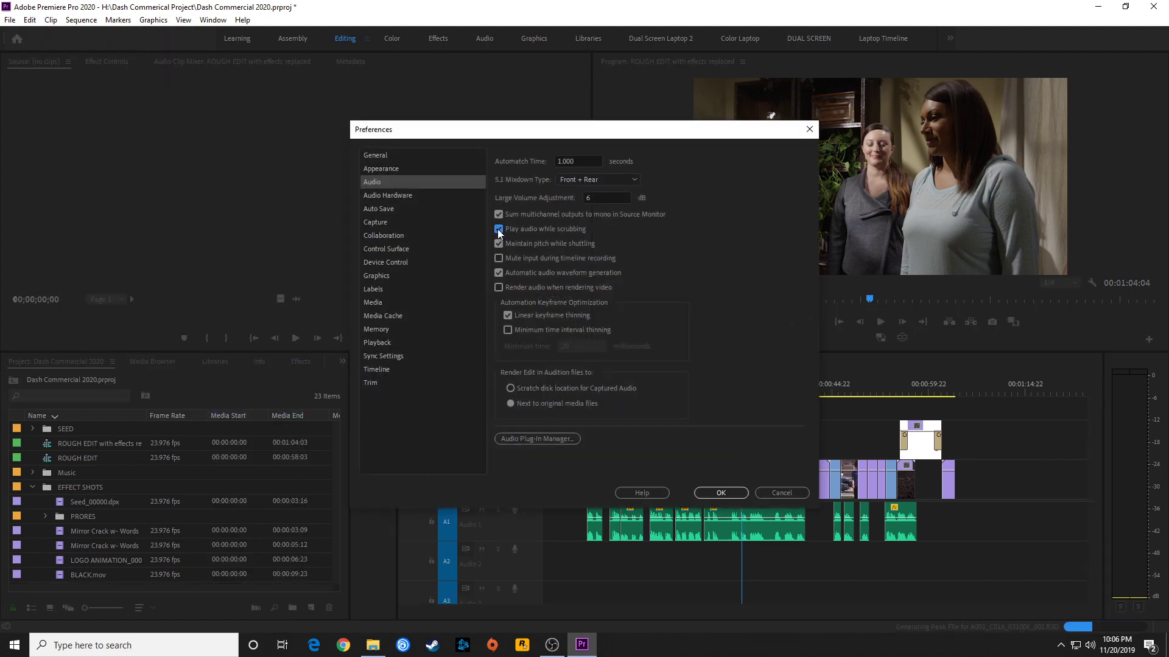
{"action": "left_click", "coordinate": [721, 493]}
{"action": "left_click_drag", "start_coordinate": [741, 395], "coordinate": [718, 409]}
{"action": "left_click_drag", "start_coordinate": [715, 408], "coordinate": [743, 419]}
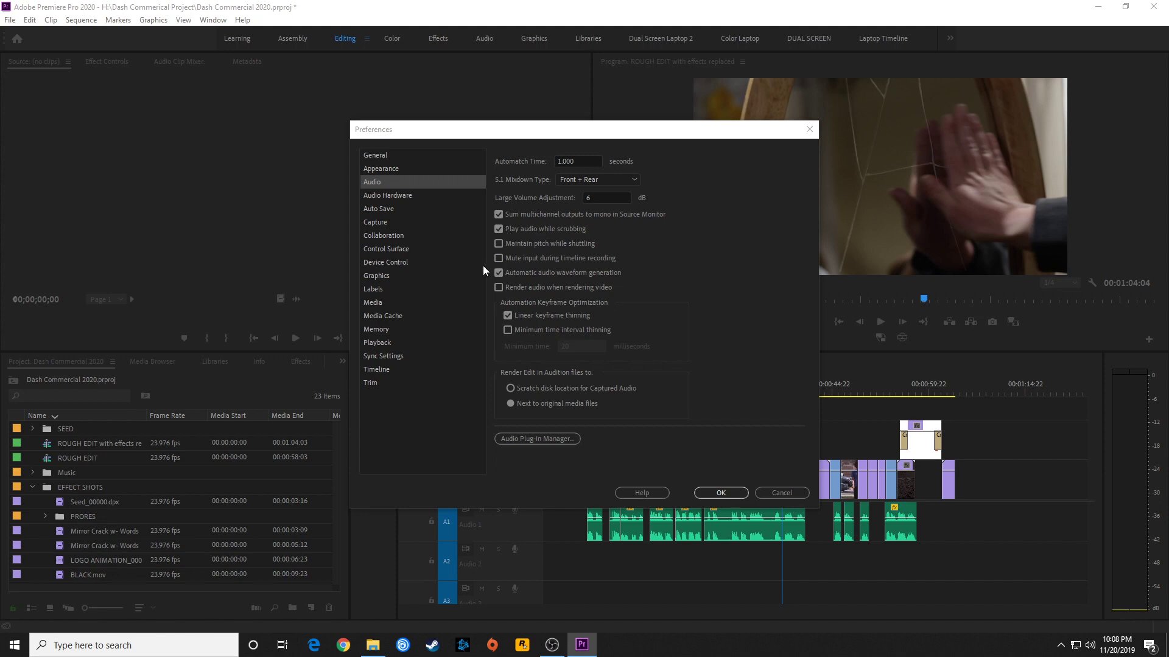
Step: Check the available default output and default input devices in the Audio Hardware preferences, keeping the current selections
{"action": "left_click", "coordinate": [438, 195]}
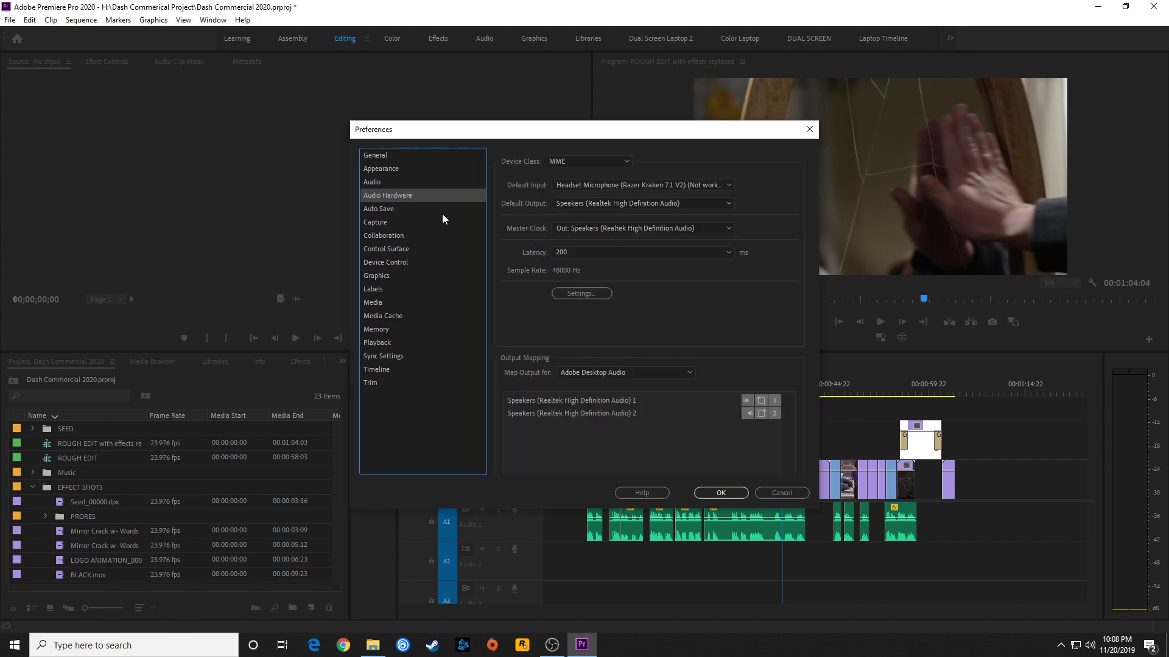
{"action": "left_click", "coordinate": [615, 204]}
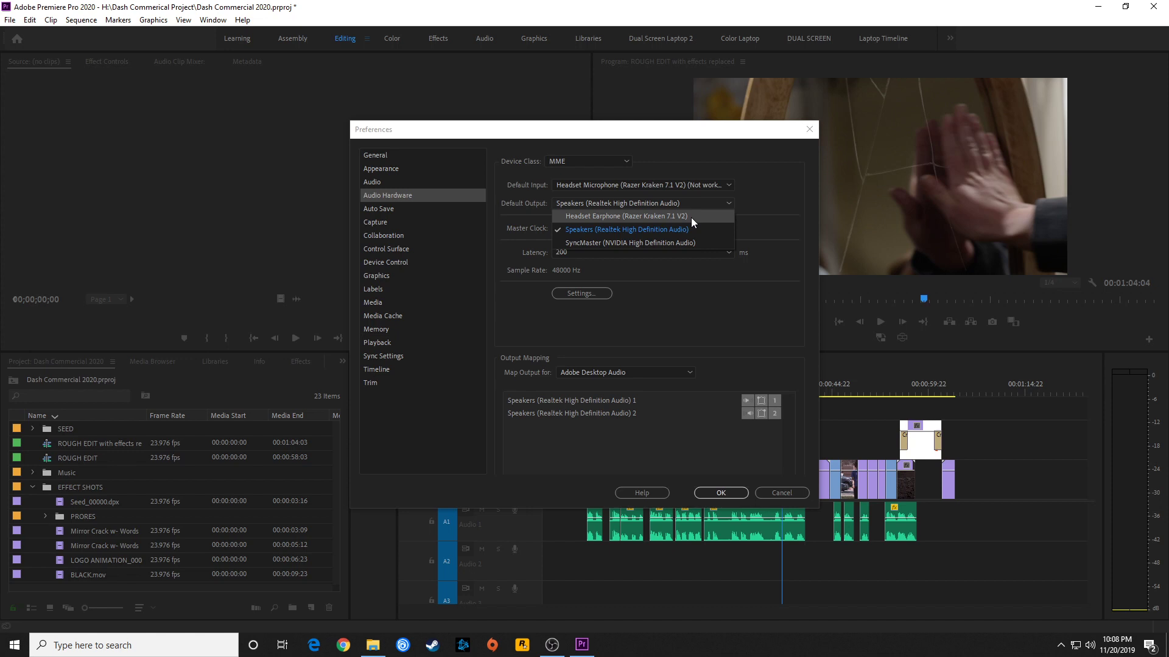
{"action": "left_click", "coordinate": [745, 206]}
{"action": "left_click", "coordinate": [619, 184]}
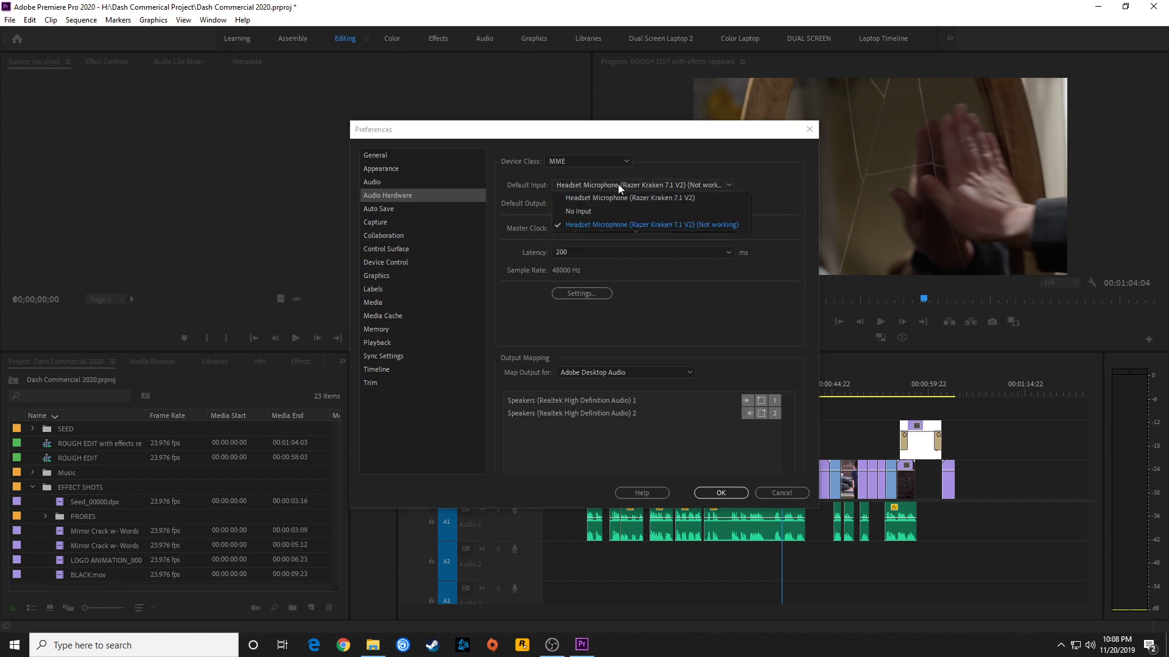
{"action": "left_click", "coordinate": [625, 186]}
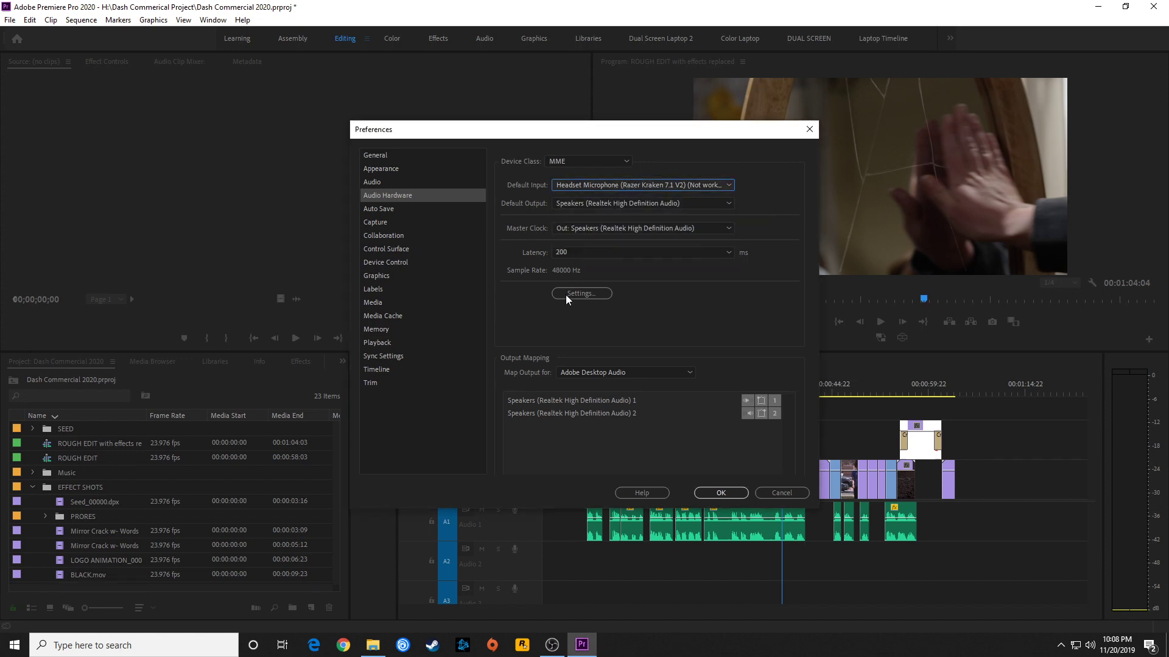
Step: Set Auto Save to save projects every 3 minutes with a maximum of 100 project versions, and apply the preferences
{"action": "left_click", "coordinate": [395, 207]}
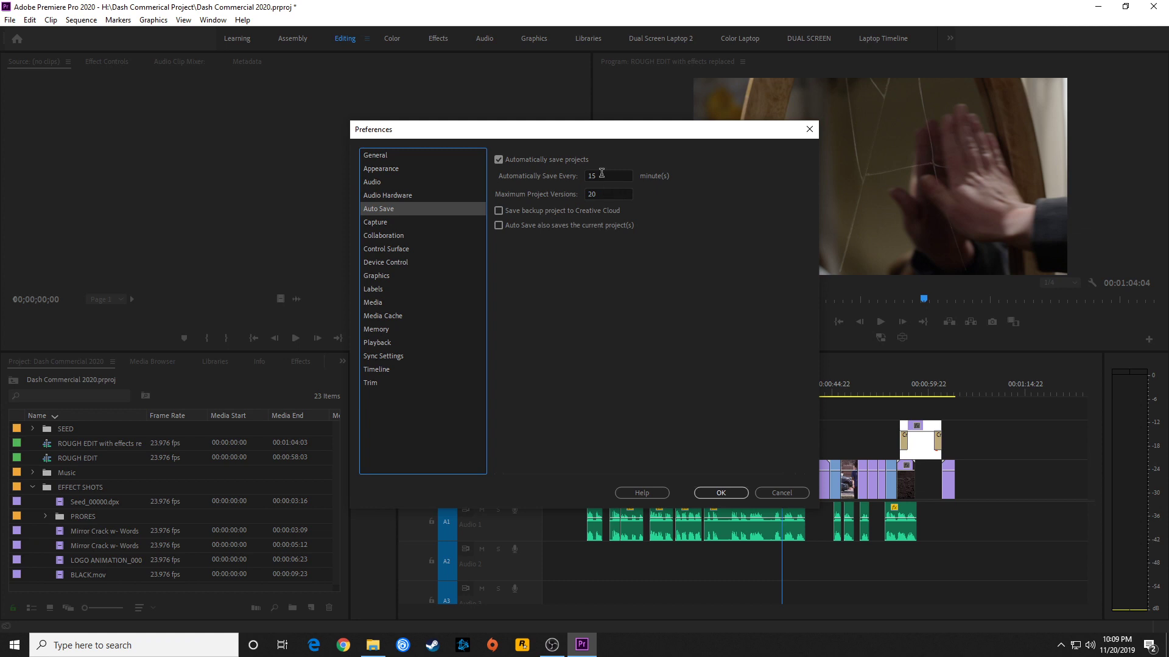
{"action": "left_click_drag", "start_coordinate": [601, 175], "coordinate": [522, 175]}
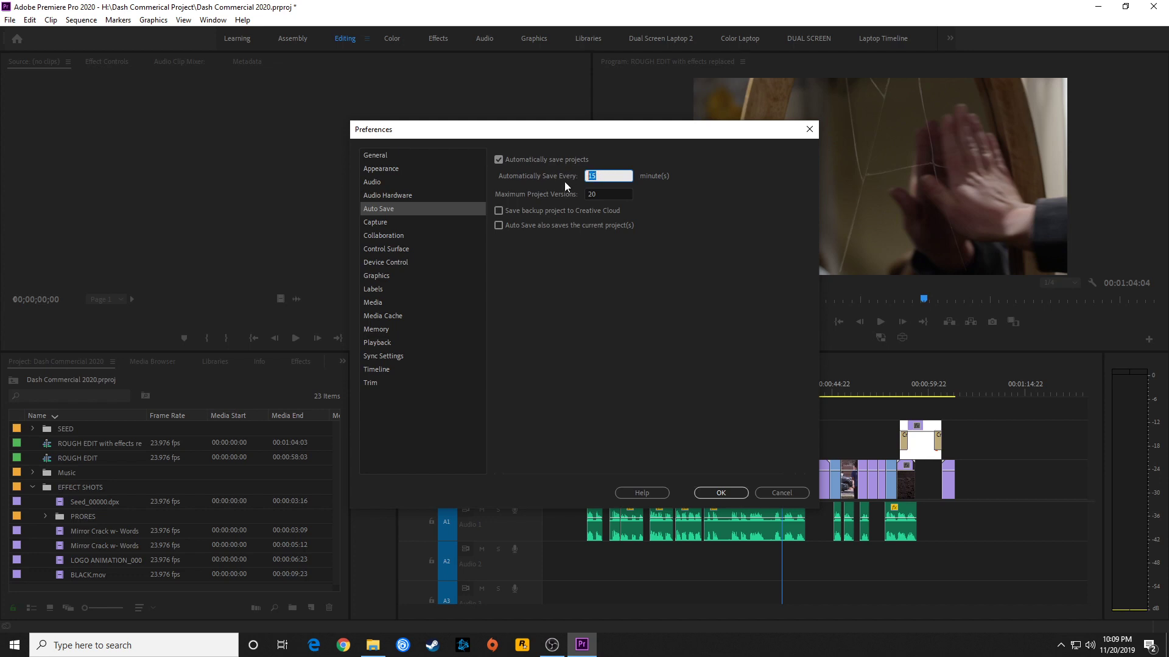
{"action": "left_click", "coordinate": [651, 199]}
{"action": "left_click_drag", "start_coordinate": [601, 195], "coordinate": [574, 194]}
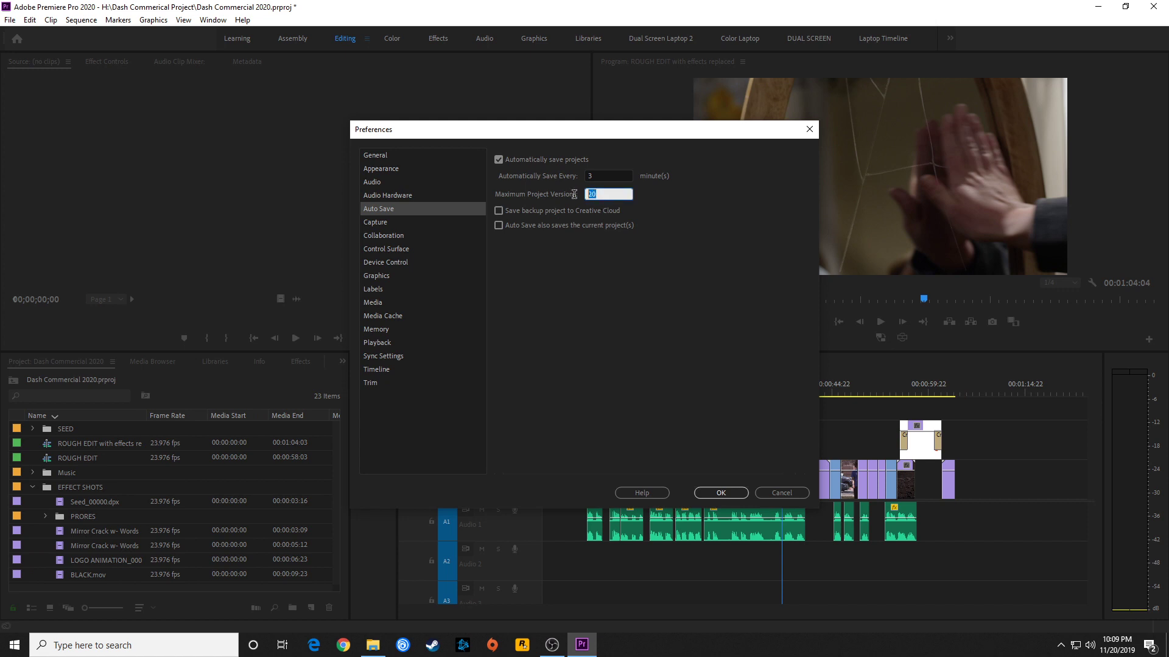
{"action": "type", "text": "100"}
{"action": "left_click", "coordinate": [657, 226]}
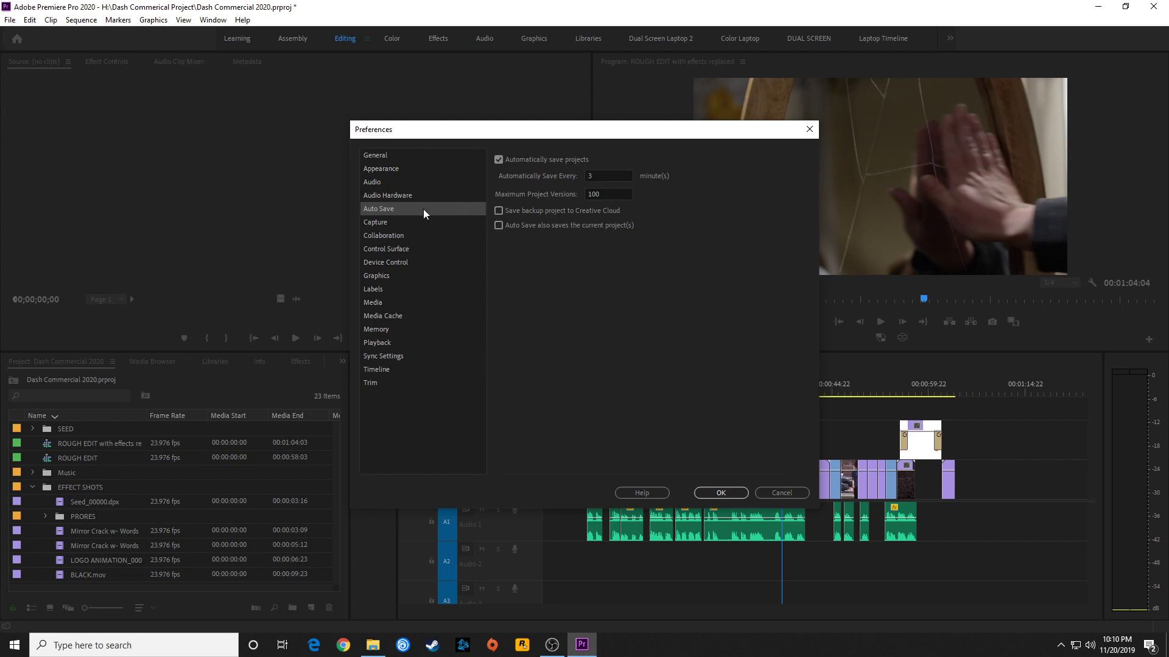
{"action": "left_click", "coordinate": [721, 492]}
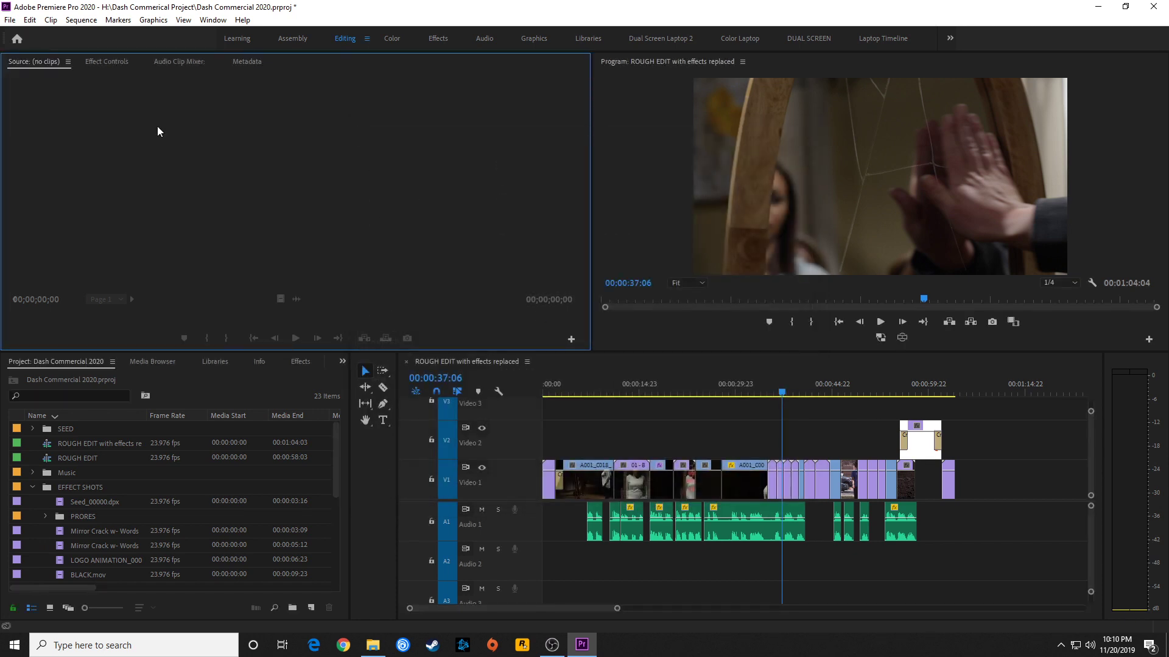
Step: Open the project's Scratch Disks settings to examine the storage location for auto saves and other files
{"action": "left_click", "coordinate": [10, 20]}
{"action": "mouse_move", "coordinate": [91, 410]}
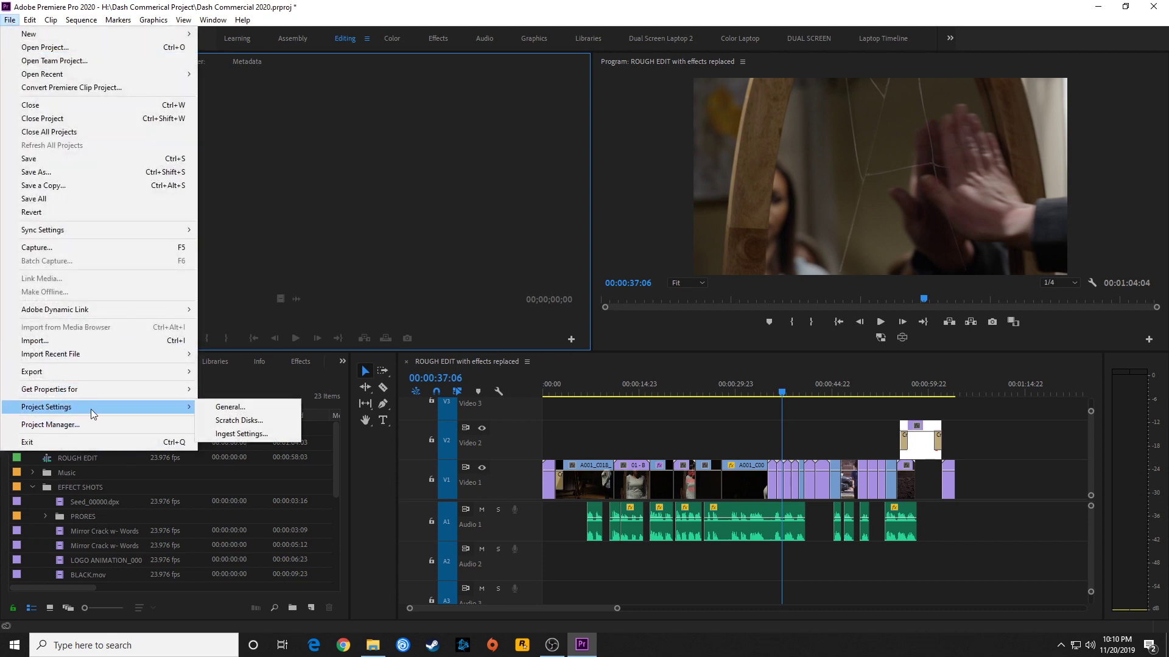
{"action": "left_click", "coordinate": [242, 422]}
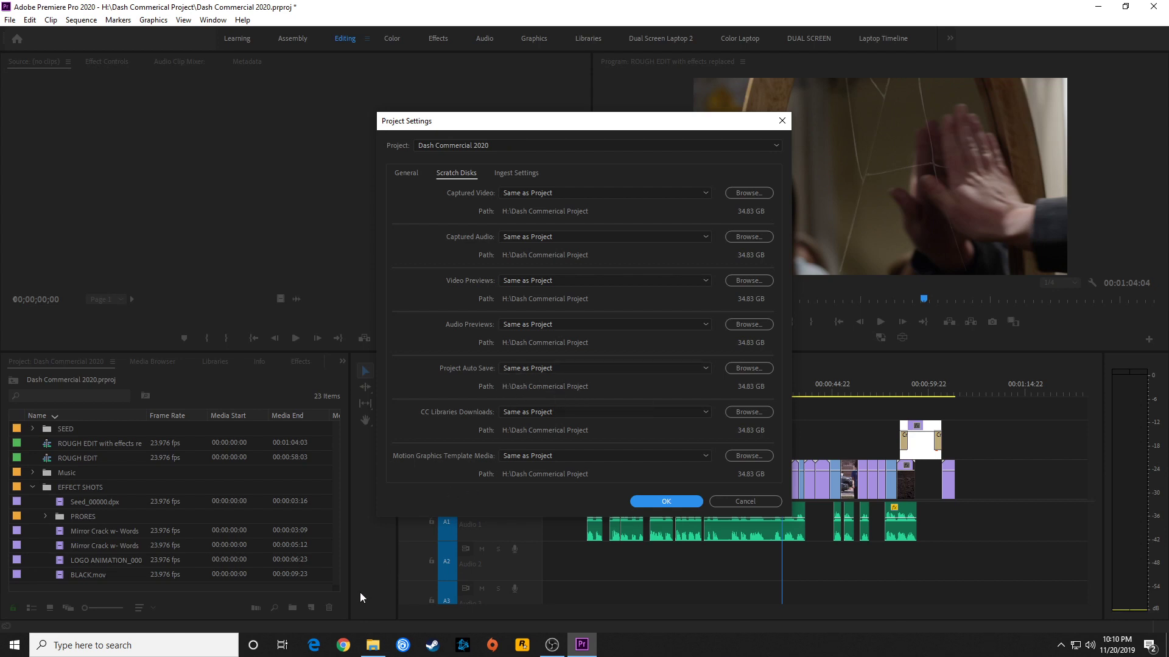
Step: Switch to File Explorer, examine the saved versions in the project's Adobe Premiere Pro Auto-Save folder, and return to Premiere Pro, dismissing the Project Settings
{"action": "left_click", "coordinate": [373, 644]}
{"action": "key", "text": "alt+Left"}
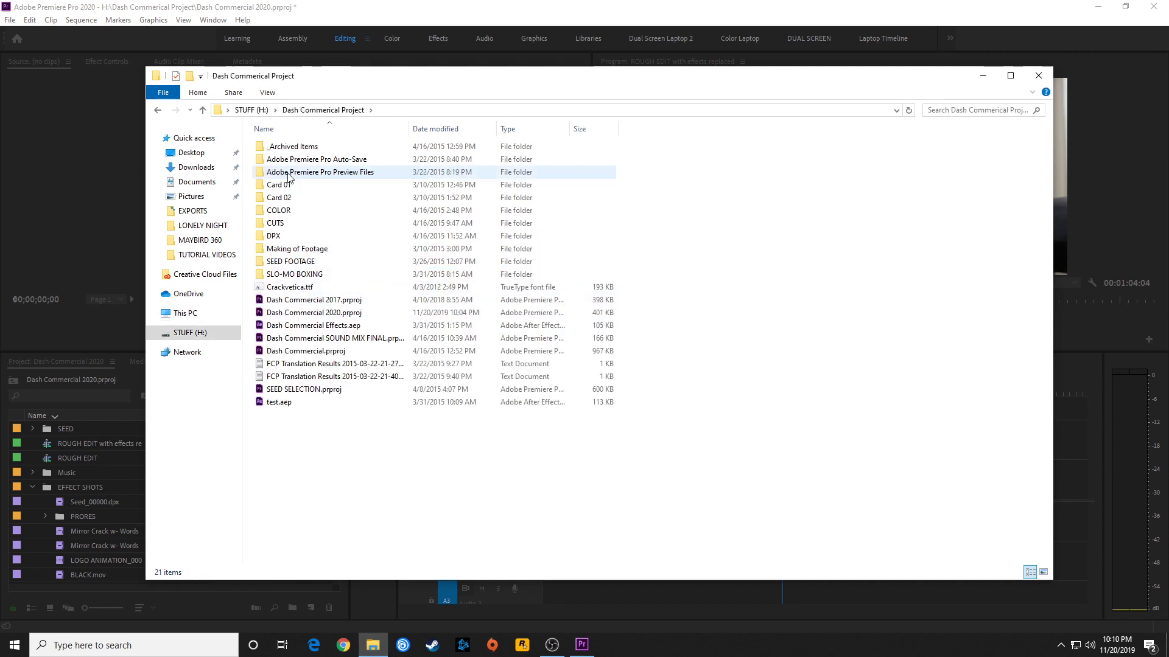
{"action": "left_click", "coordinate": [298, 161]}
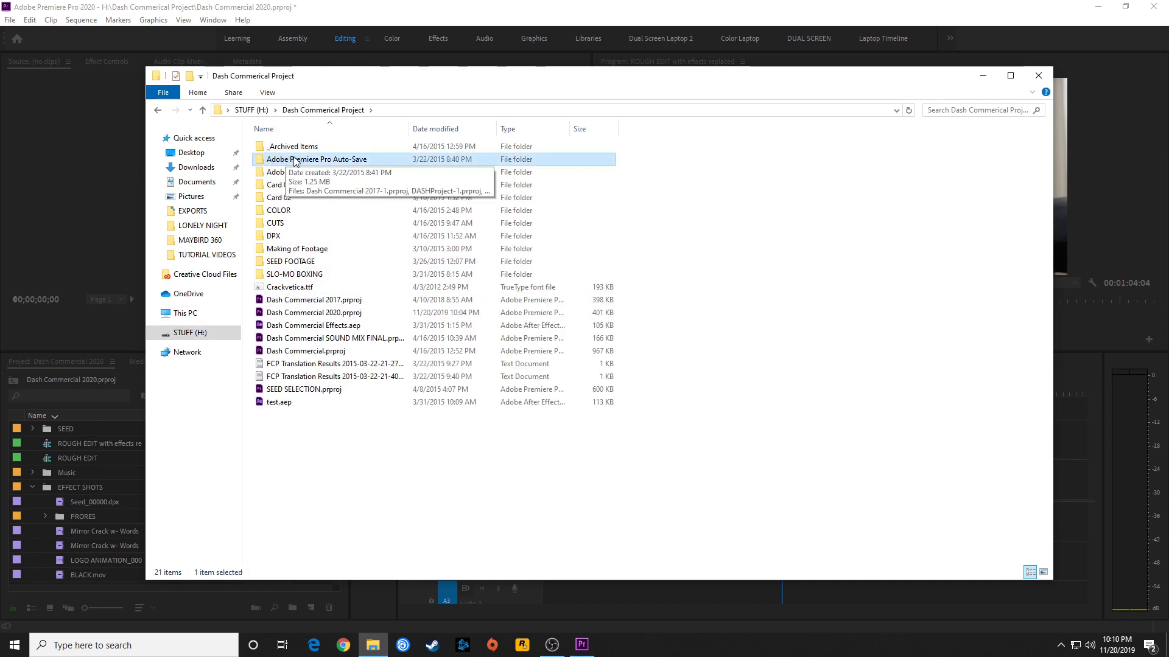
{"action": "double_click", "coordinate": [307, 161]}
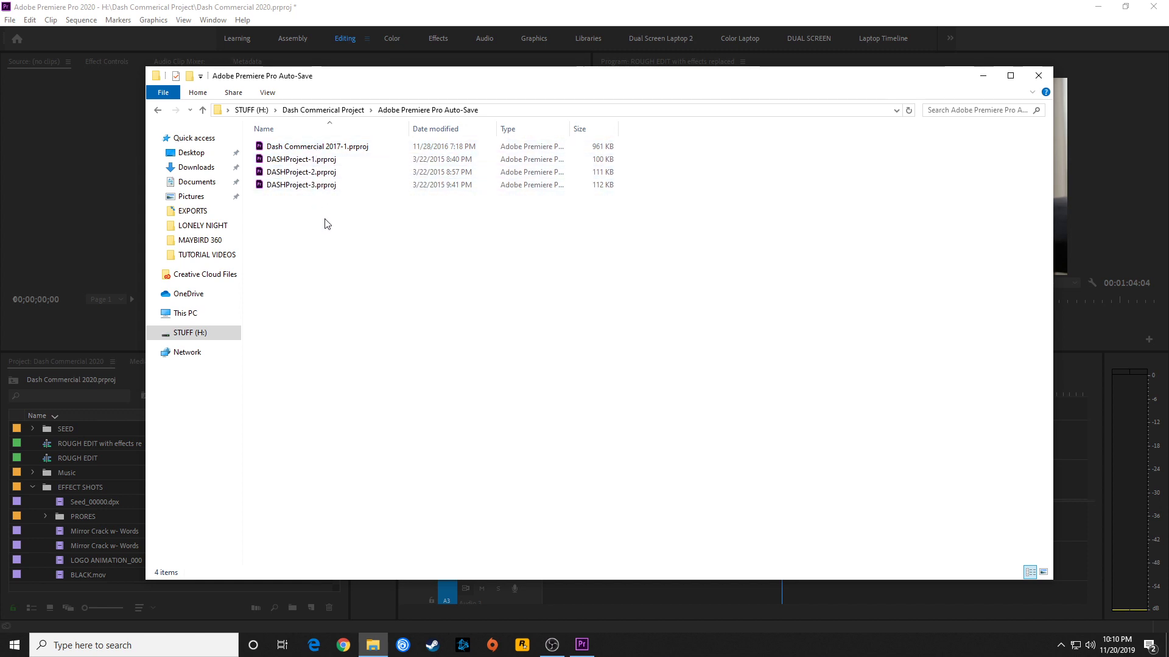
{"action": "left_click", "coordinate": [455, 160]}
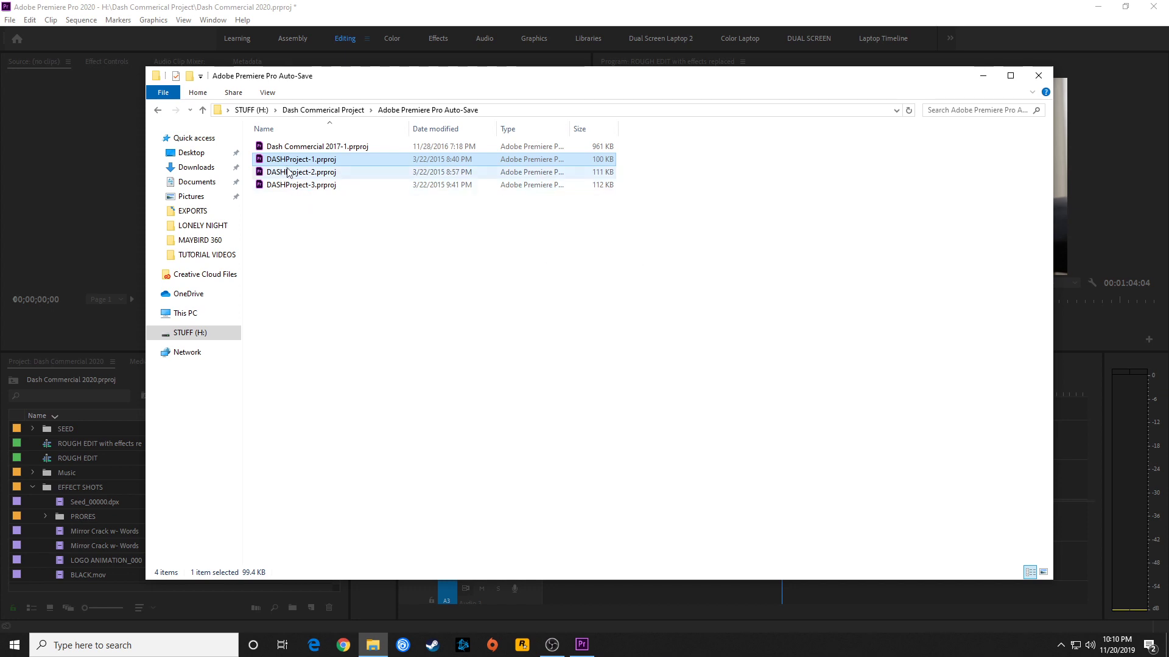
{"action": "left_click", "coordinate": [121, 195]}
{"action": "key", "text": "Escape"}
Step: Review the Capture, Collaboration, Control Surface and Device Control preferences without changing anything
{"action": "left_click", "coordinate": [30, 20]}
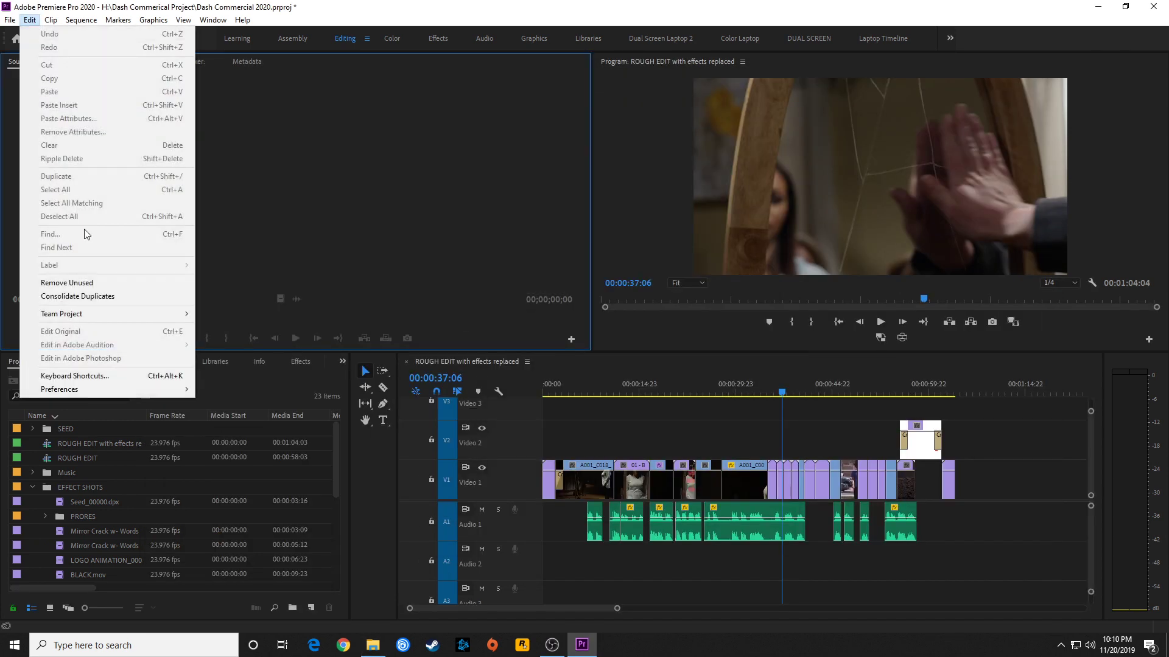
{"action": "left_click", "coordinate": [494, 312]}
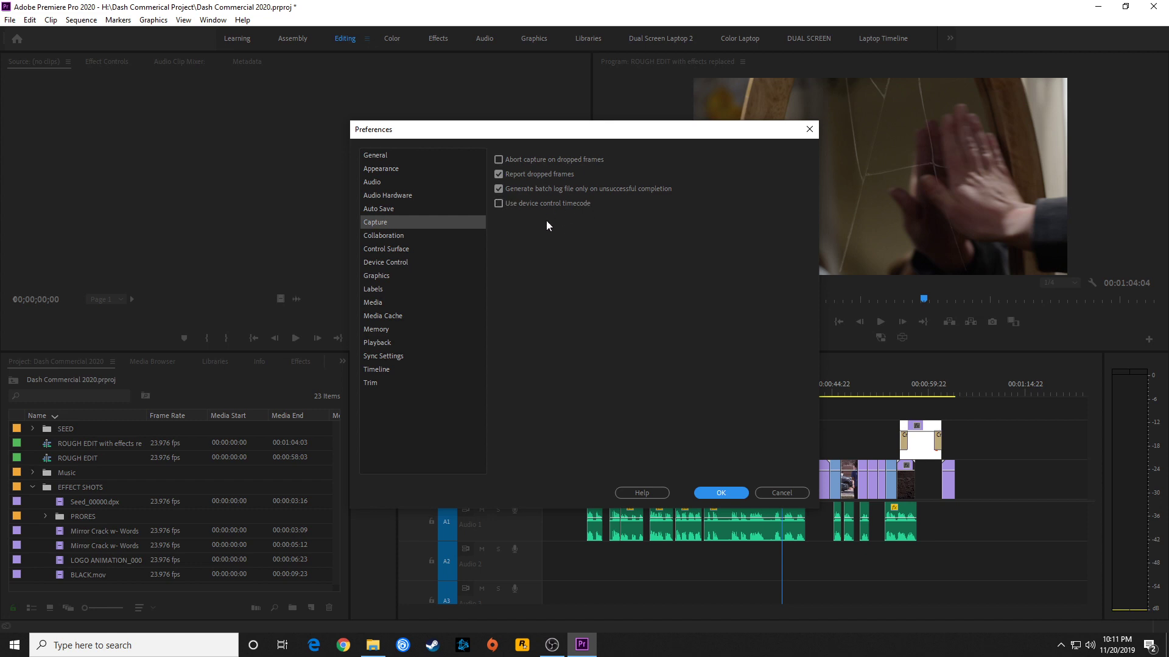
{"action": "left_click", "coordinate": [411, 236]}
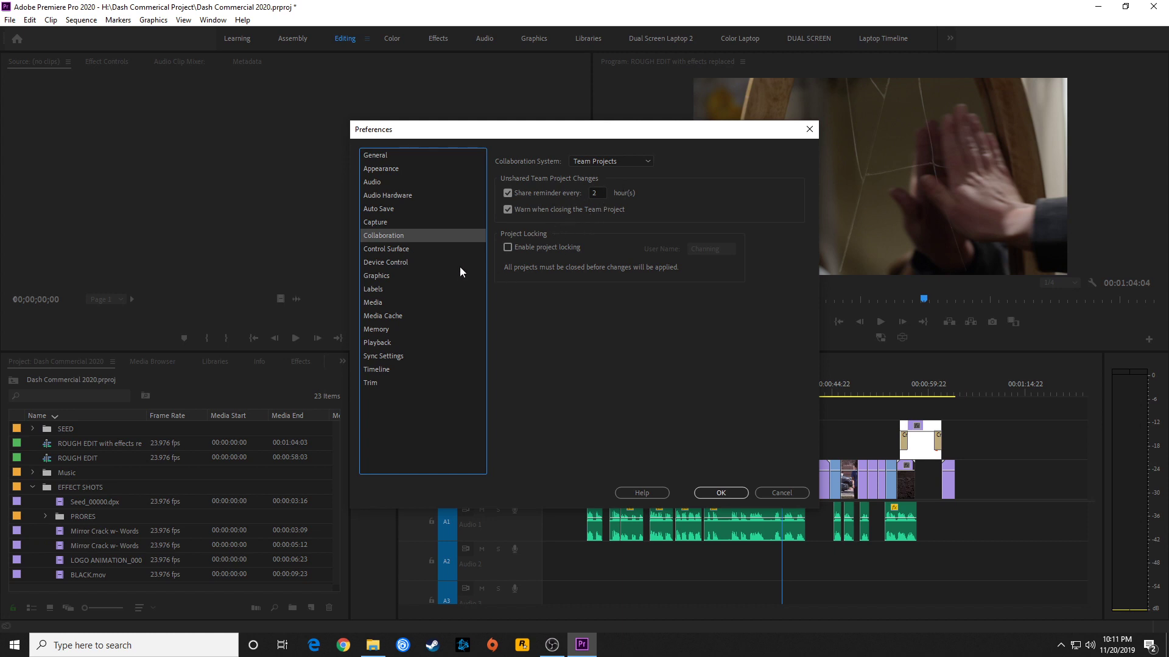
{"action": "left_click", "coordinate": [403, 250]}
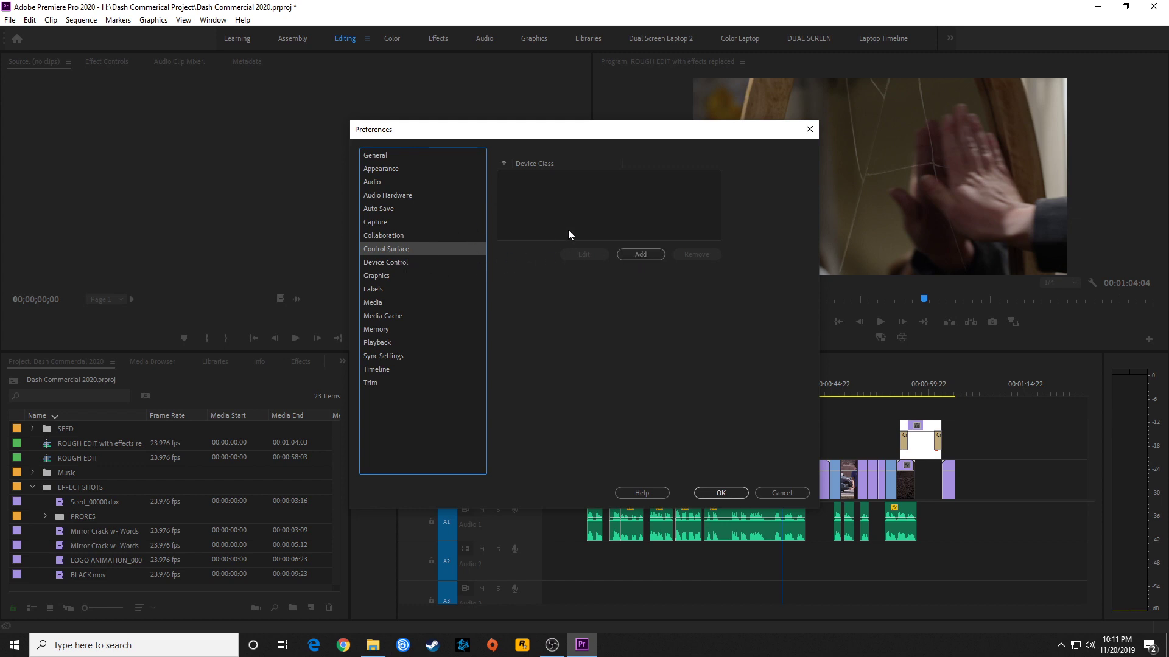
{"action": "left_click", "coordinate": [401, 263]}
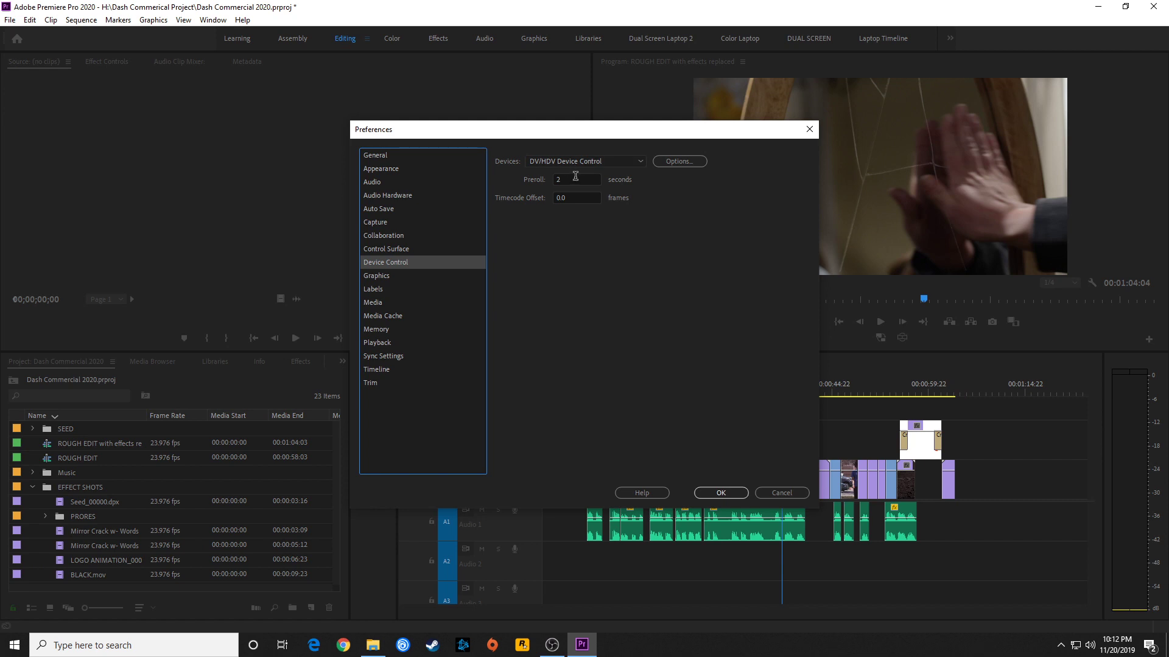
Step: Review the missing font replacement in the Graphics preferences and the label colors and defaults in the Labels preferences
{"action": "left_click", "coordinate": [401, 277]}
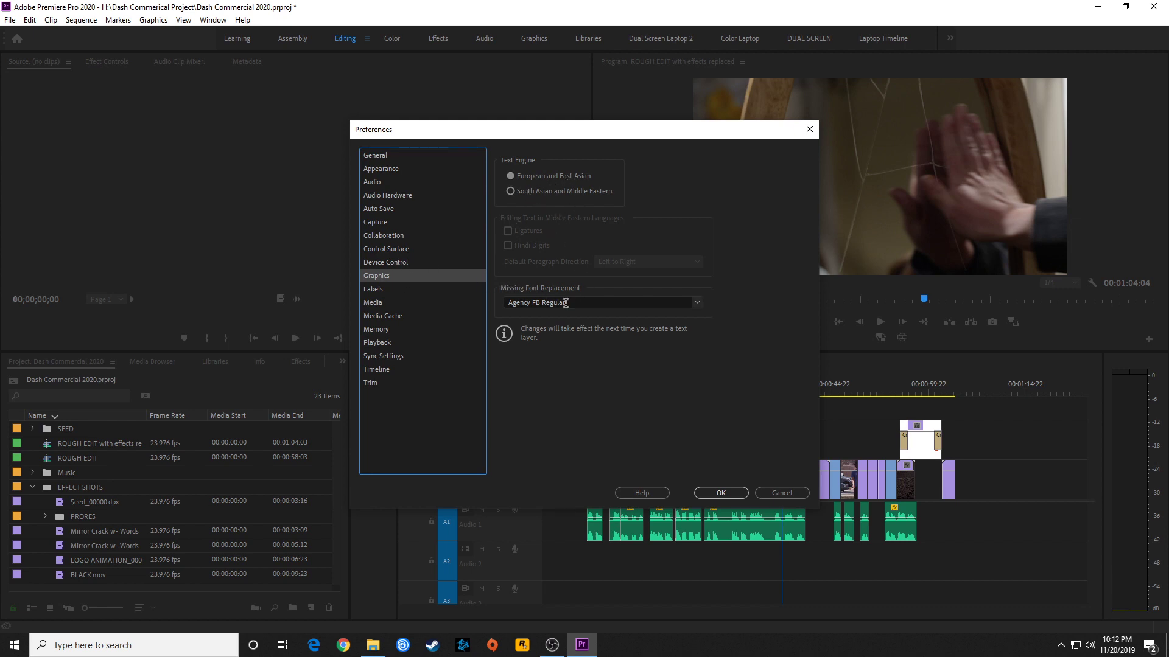
{"action": "left_click", "coordinate": [389, 263]}
{"action": "left_click", "coordinate": [392, 276]}
{"action": "left_click", "coordinate": [387, 290]}
{"action": "left_click", "coordinate": [389, 303]}
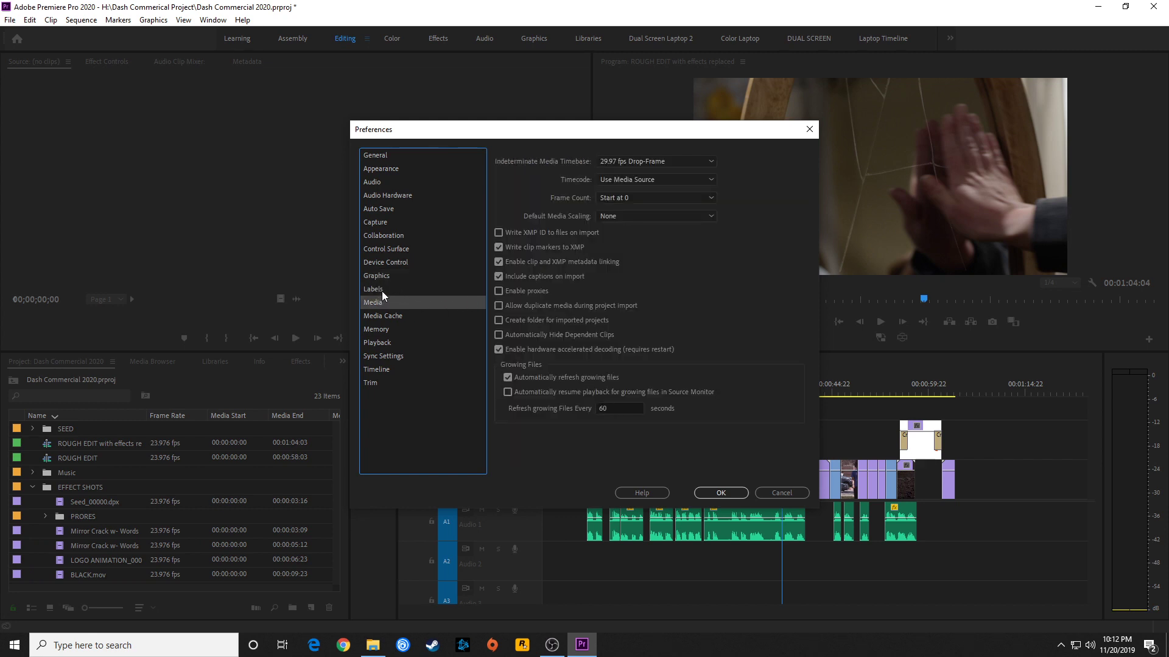
{"action": "left_click", "coordinate": [382, 291]}
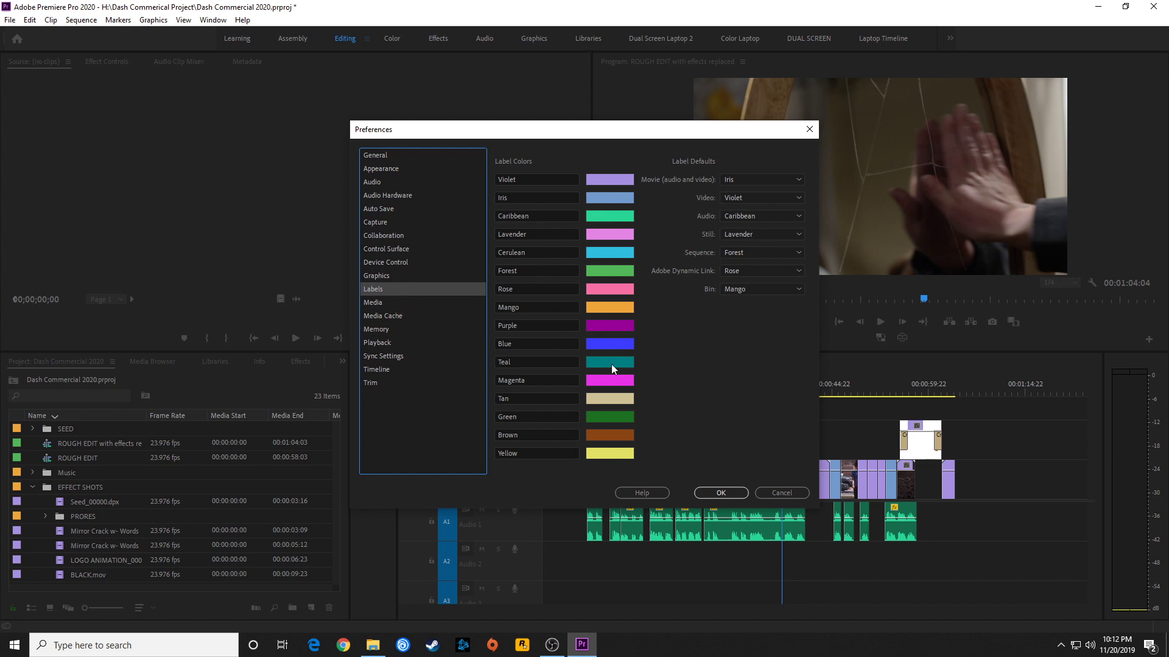
Step: In the Media preferences, enable Create folder for imported projects and set Default Media Scaling to Scale to frame size
{"action": "left_click", "coordinate": [386, 303]}
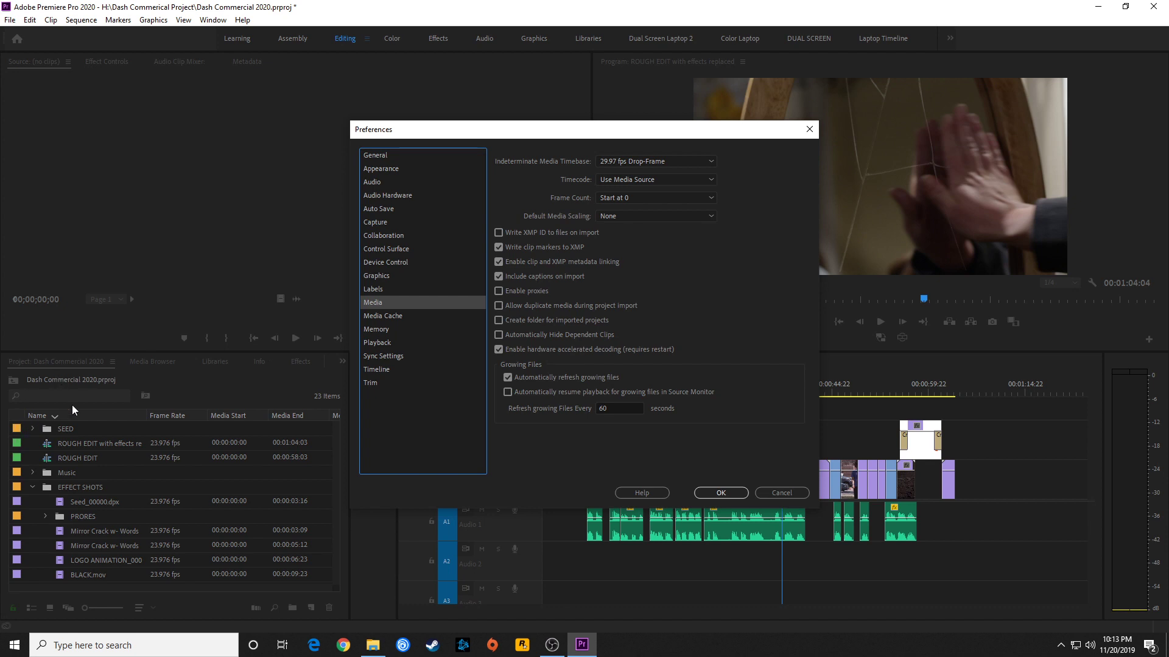
{"action": "left_click", "coordinate": [500, 321]}
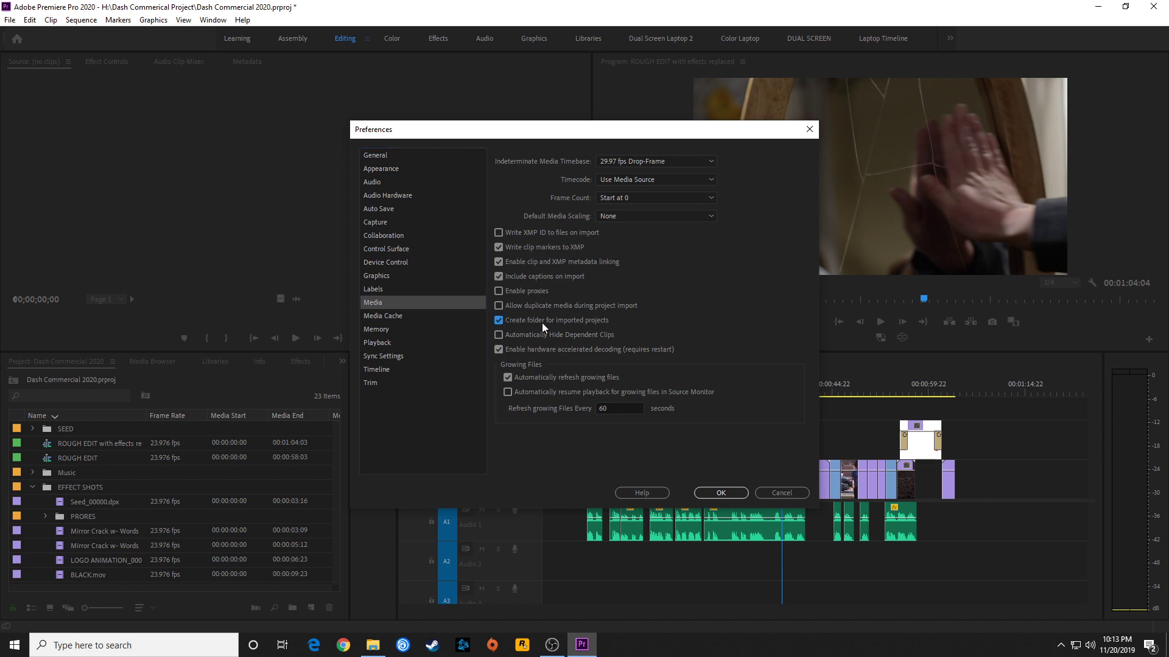
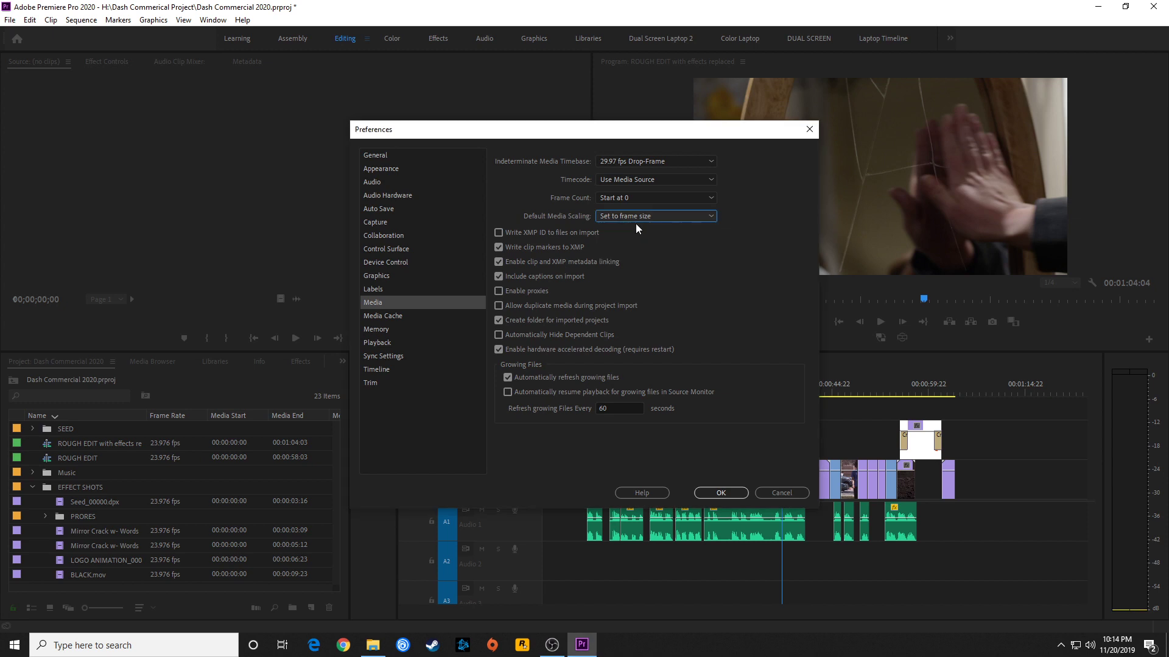
{"action": "left_click", "coordinate": [646, 217]}
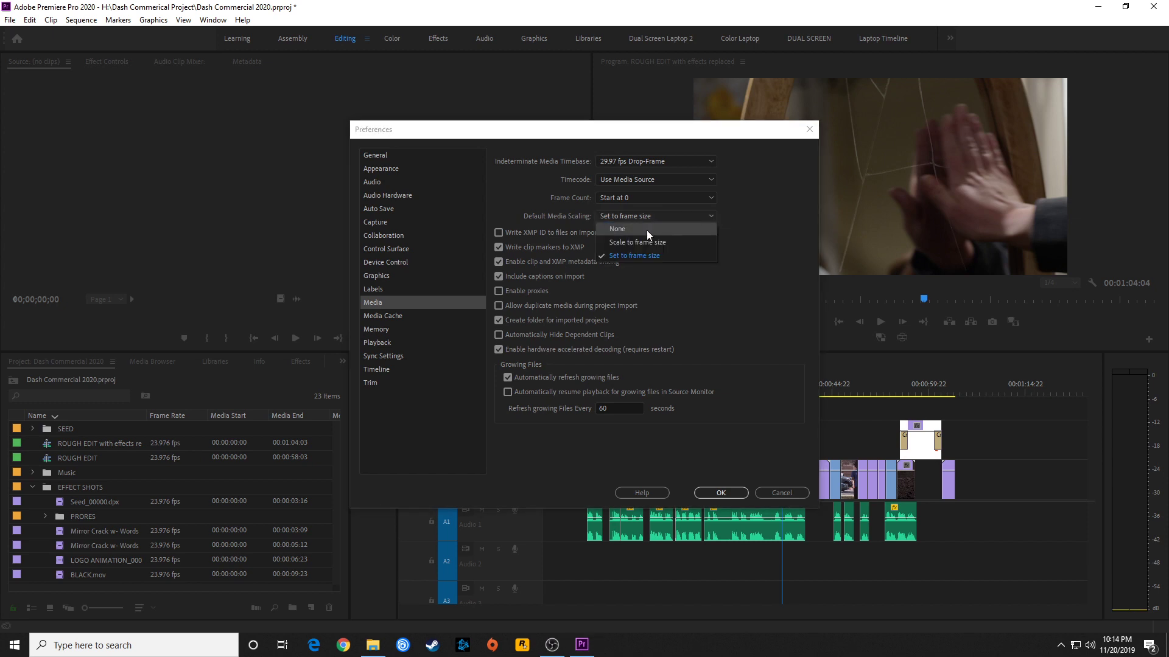
{"action": "left_click", "coordinate": [645, 239]}
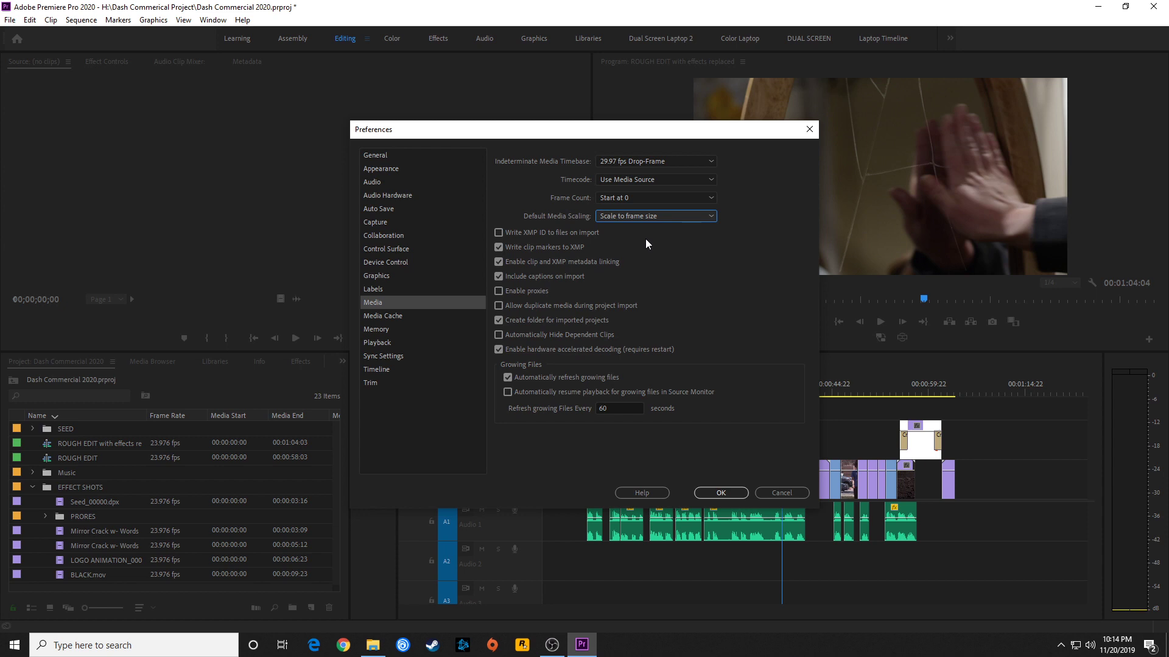
Step: Try None and Set to frame size as the Default Media Scaling, and return it to Scale to frame size
{"action": "left_click", "coordinate": [634, 219]}
{"action": "left_click", "coordinate": [634, 222]}
{"action": "left_click", "coordinate": [634, 223]}
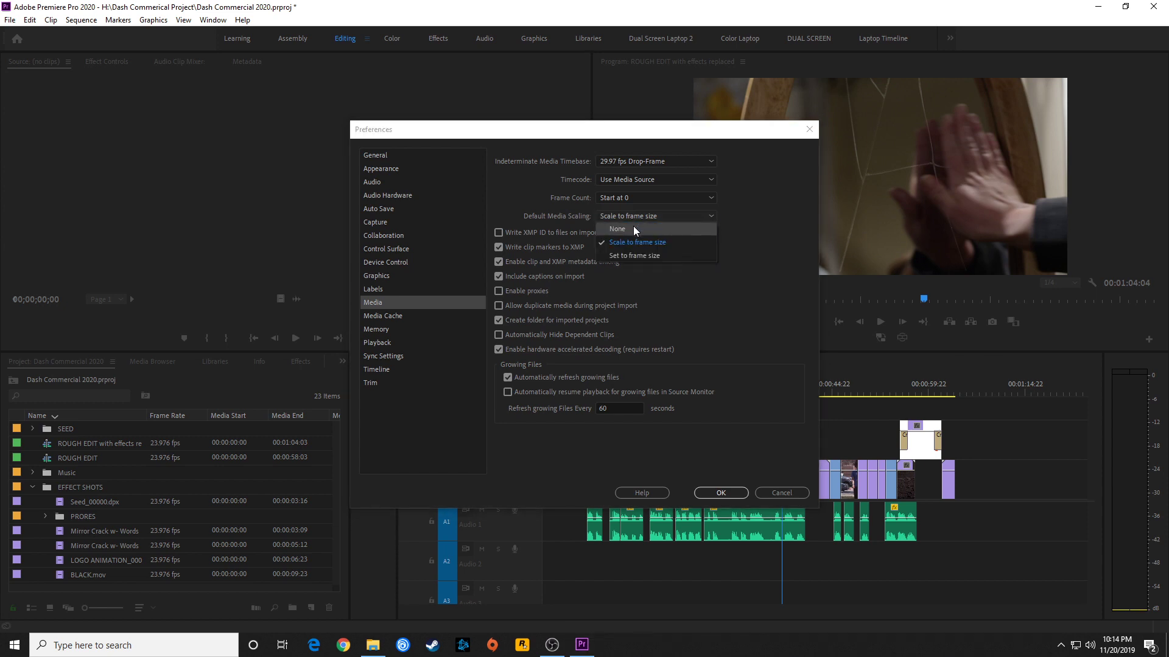
{"action": "left_click", "coordinate": [634, 229]}
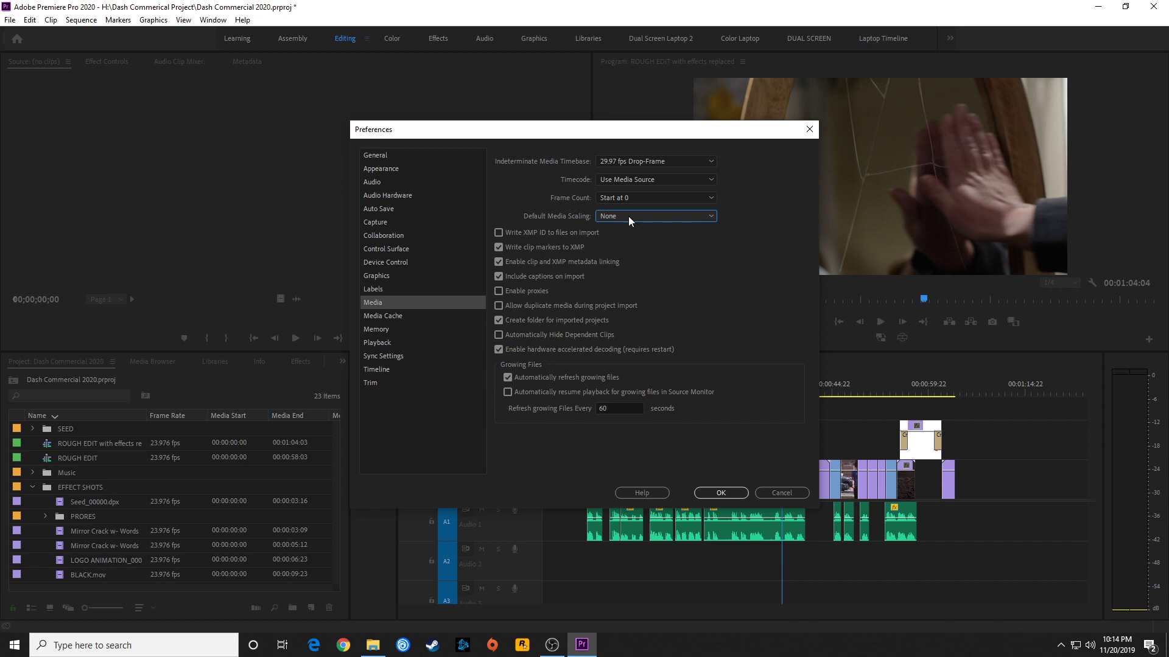
{"action": "left_click", "coordinate": [628, 217]}
{"action": "left_click", "coordinate": [627, 239]}
{"action": "left_click", "coordinate": [628, 216]}
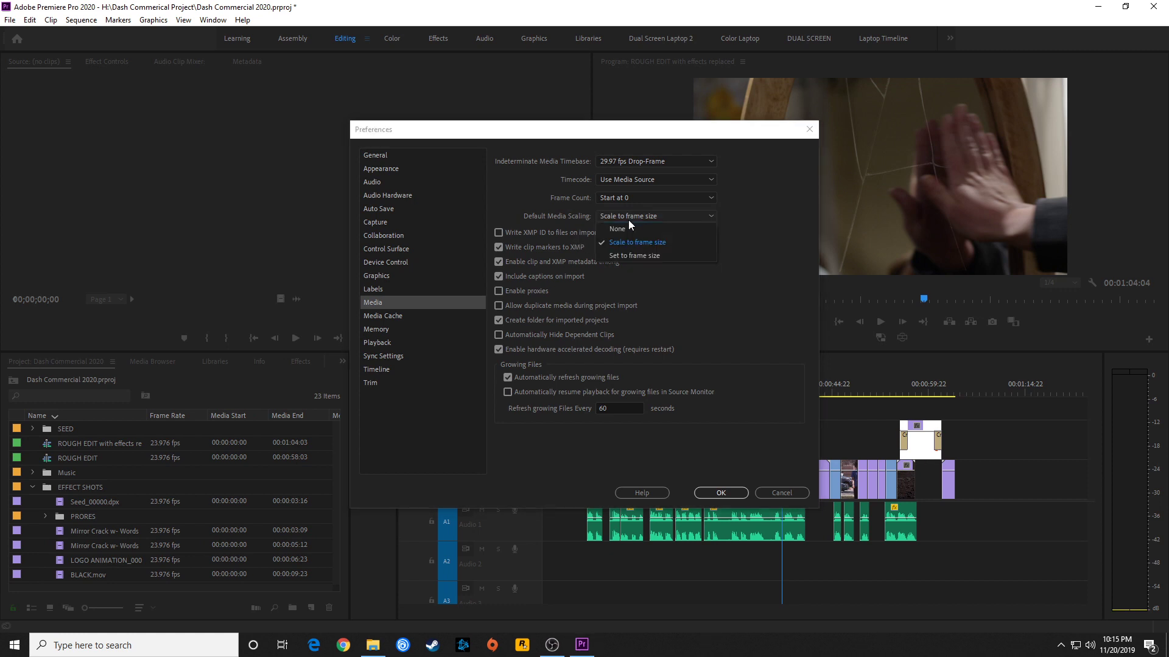
{"action": "left_click", "coordinate": [630, 249]}
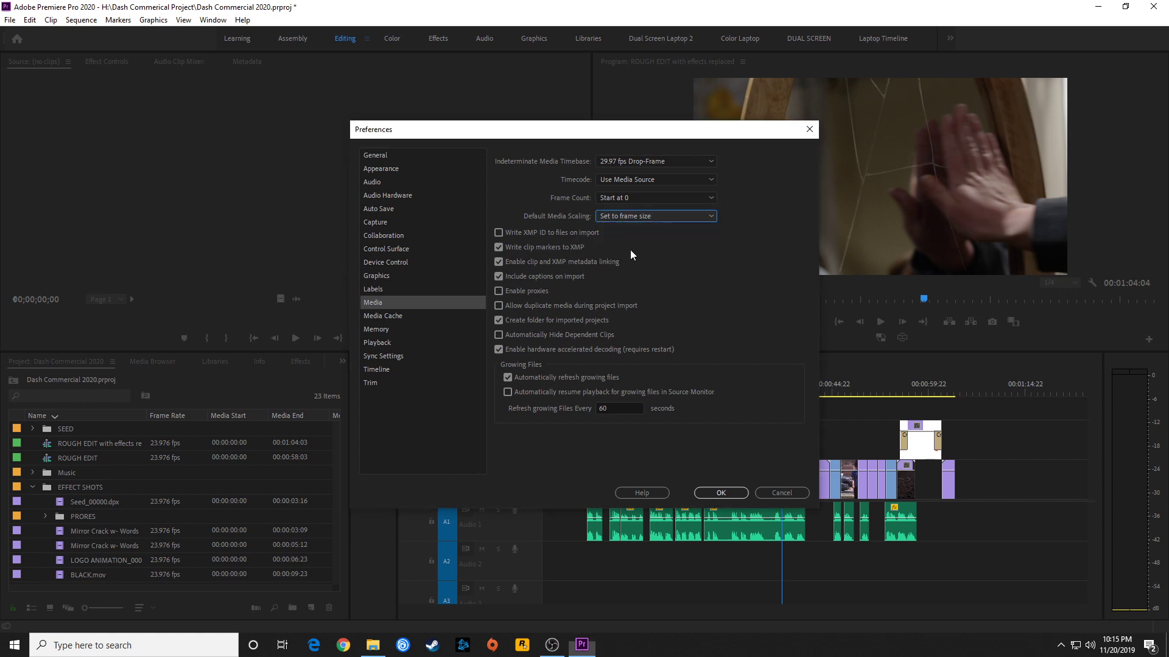
{"action": "left_click", "coordinate": [633, 218]}
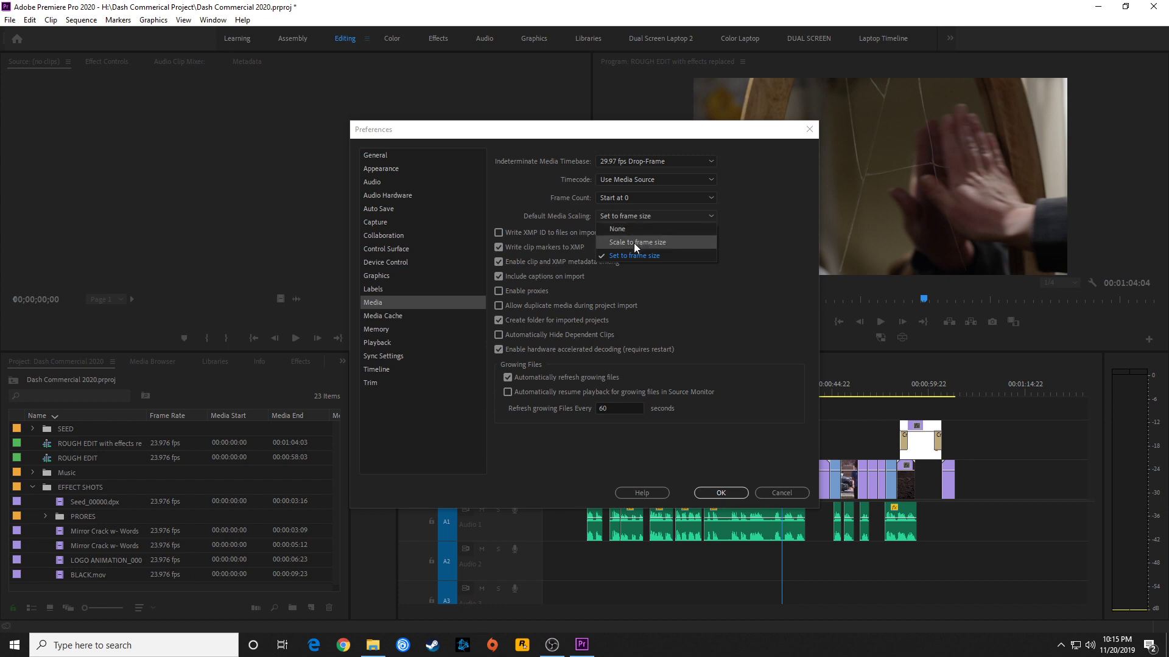
{"action": "left_click", "coordinate": [634, 243]}
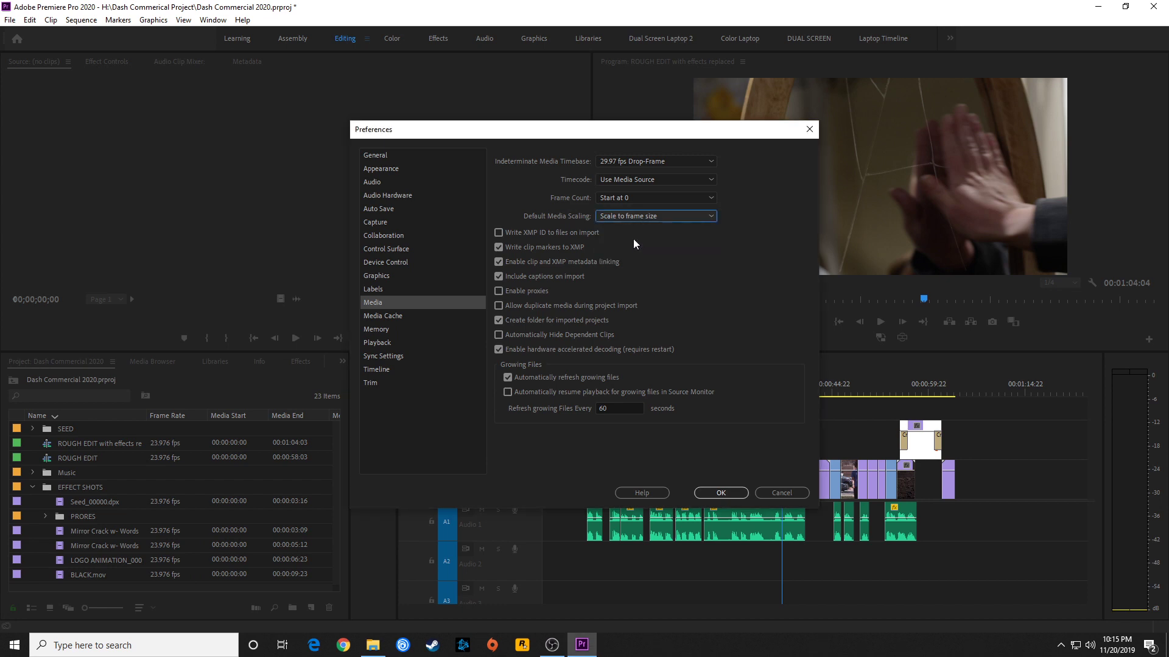
Step: Examine the Media Cache preferences and the drives available for storing cache files, keeping the current location
{"action": "left_click", "coordinate": [402, 318]}
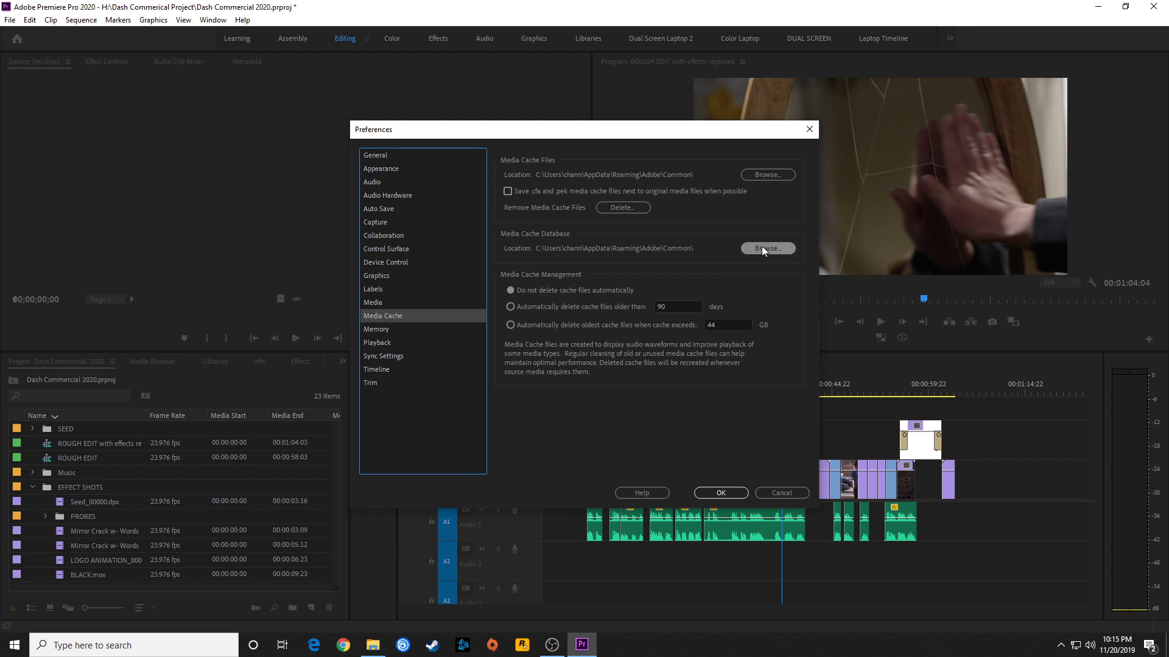
{"action": "left_click", "coordinate": [773, 177]}
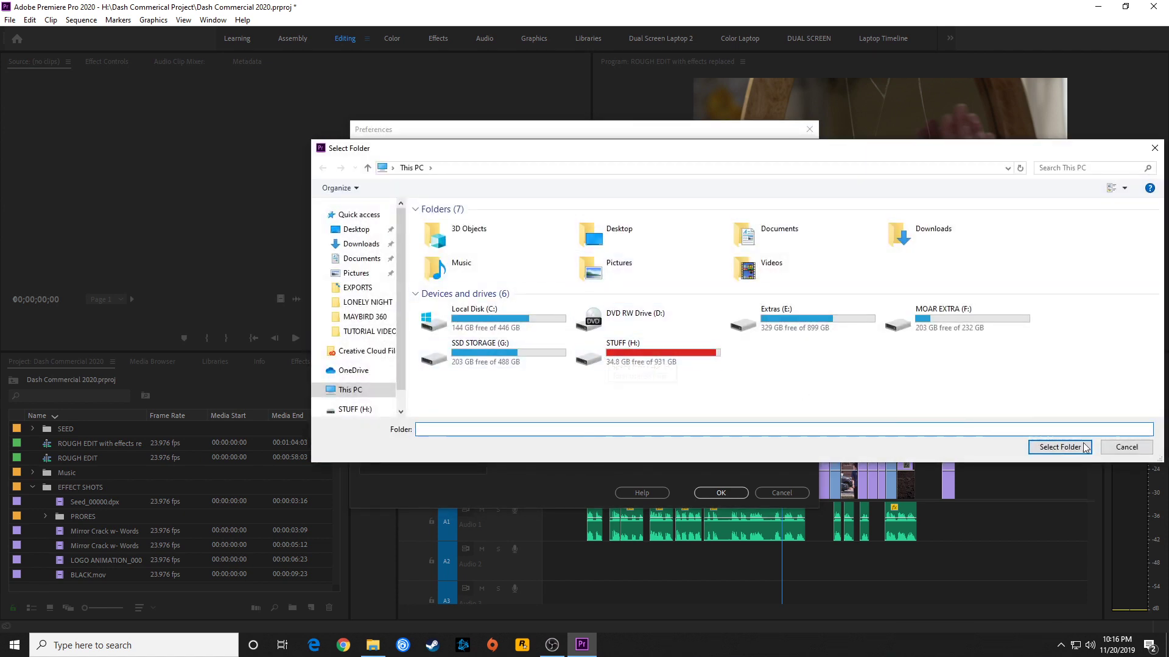
{"action": "left_click", "coordinate": [1126, 447]}
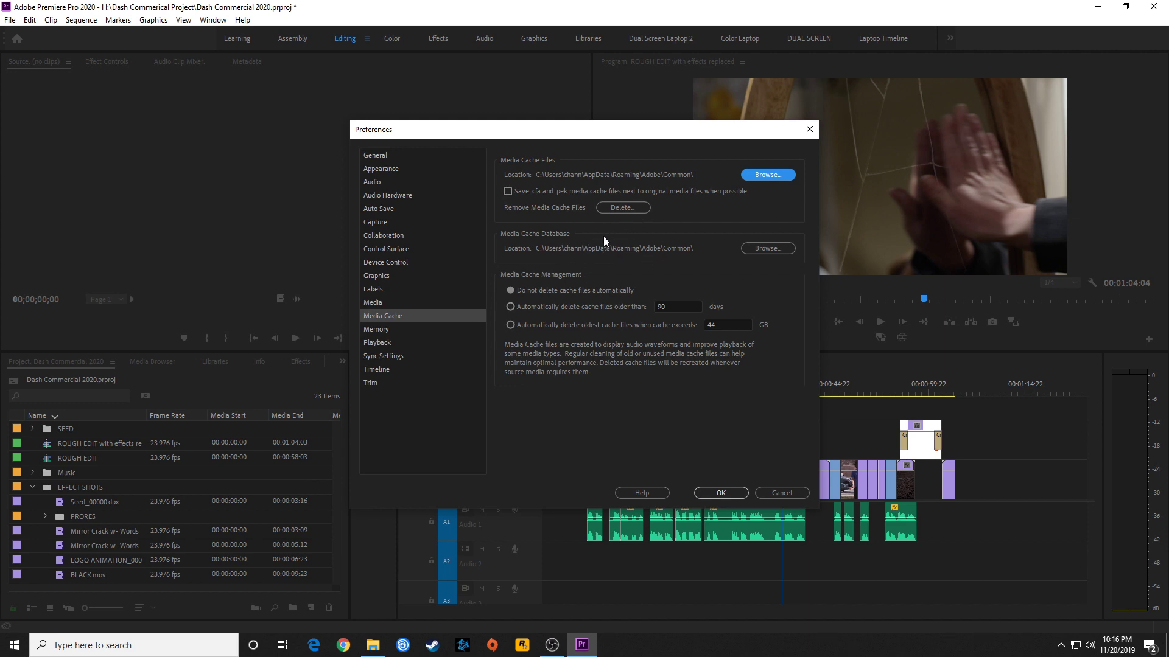
Step: Review the RAM allocation in the Memory preferences and the video device list in the Playback preferences
{"action": "left_click", "coordinate": [376, 329]}
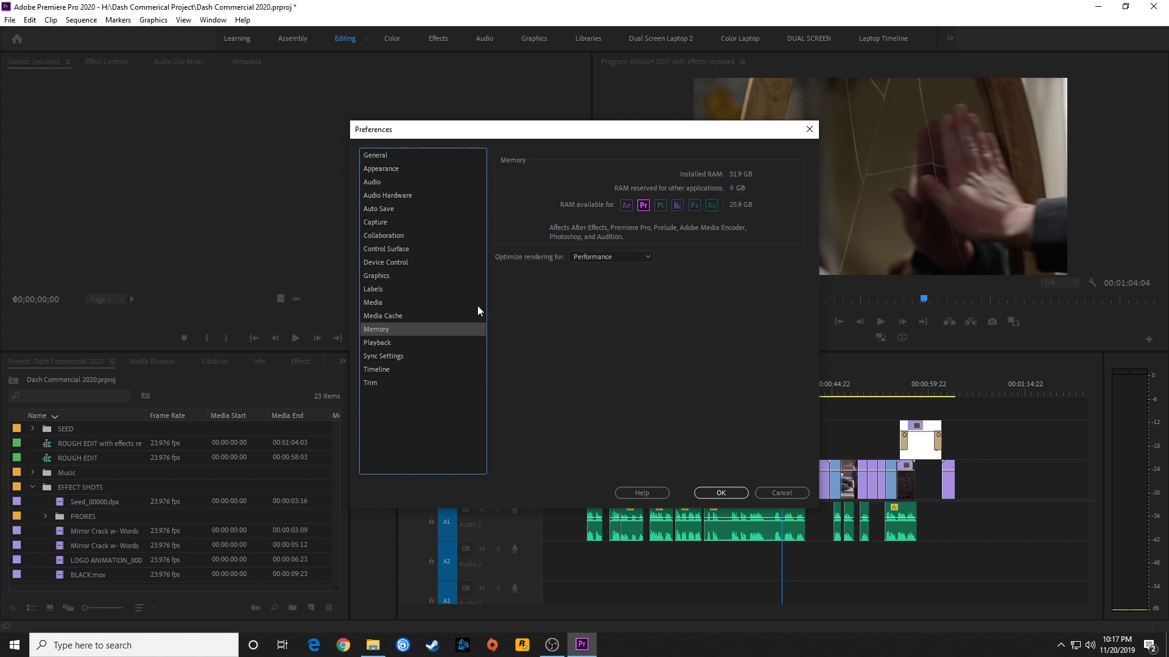
{"action": "left_click", "coordinate": [412, 344]}
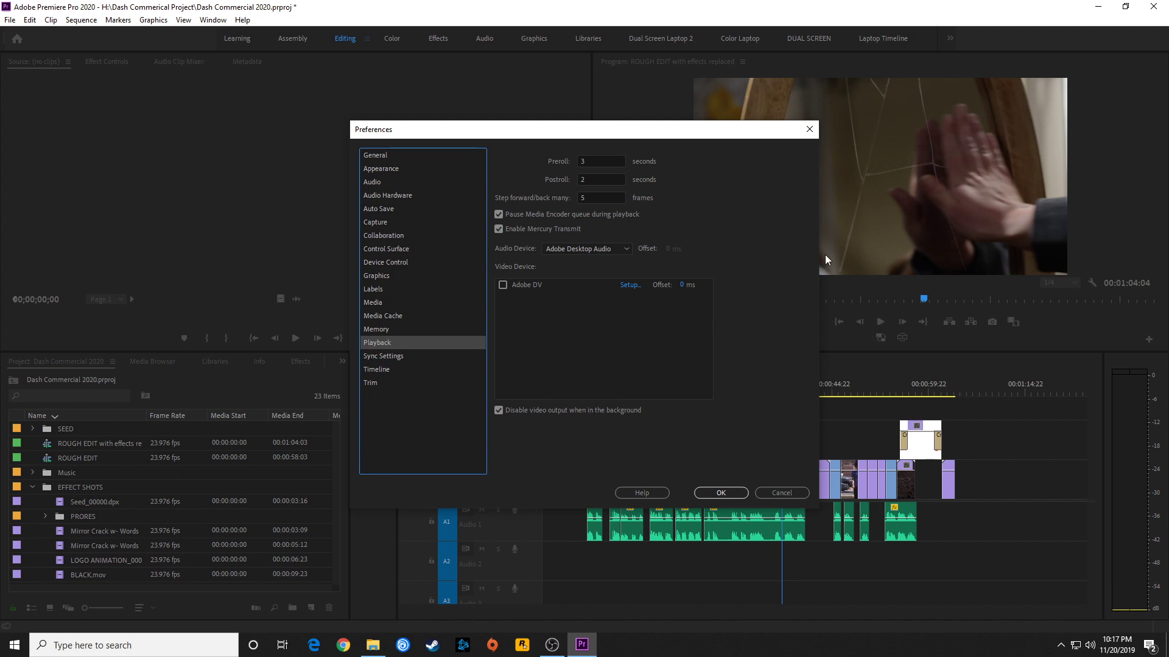
{"action": "left_click", "coordinate": [503, 302]}
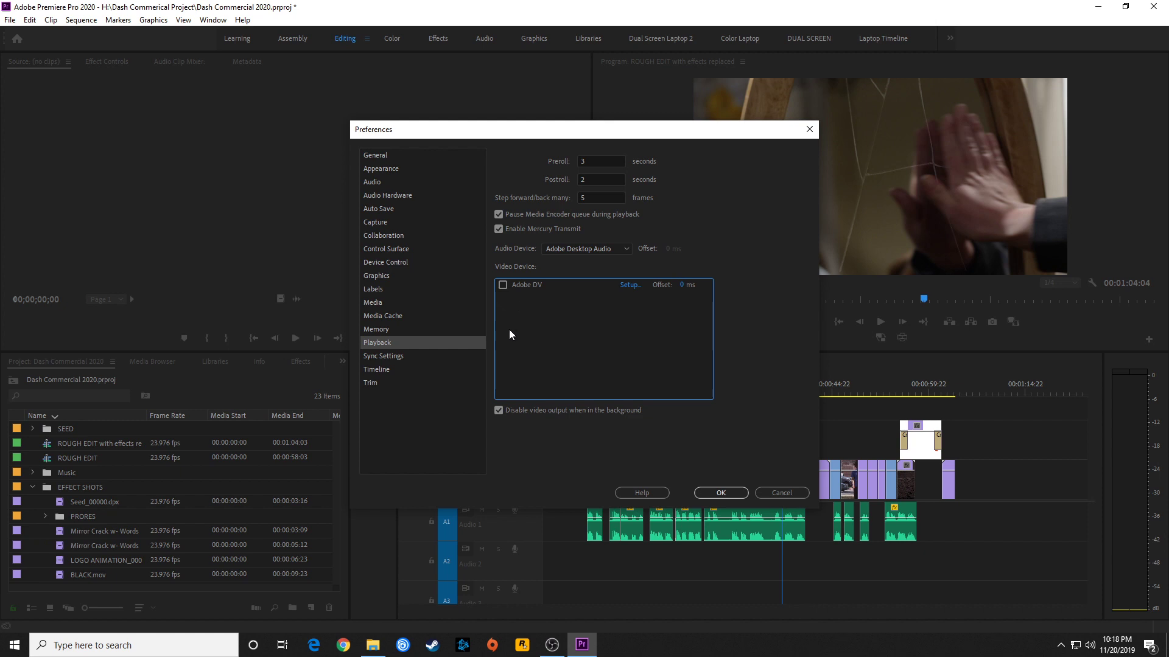
Step: In the Timeline preferences, set Video Transition Default Duration to 1.00 seconds and keep Timeline Playback Auto-Scrolling on Page Scroll
{"action": "left_click", "coordinate": [389, 370]}
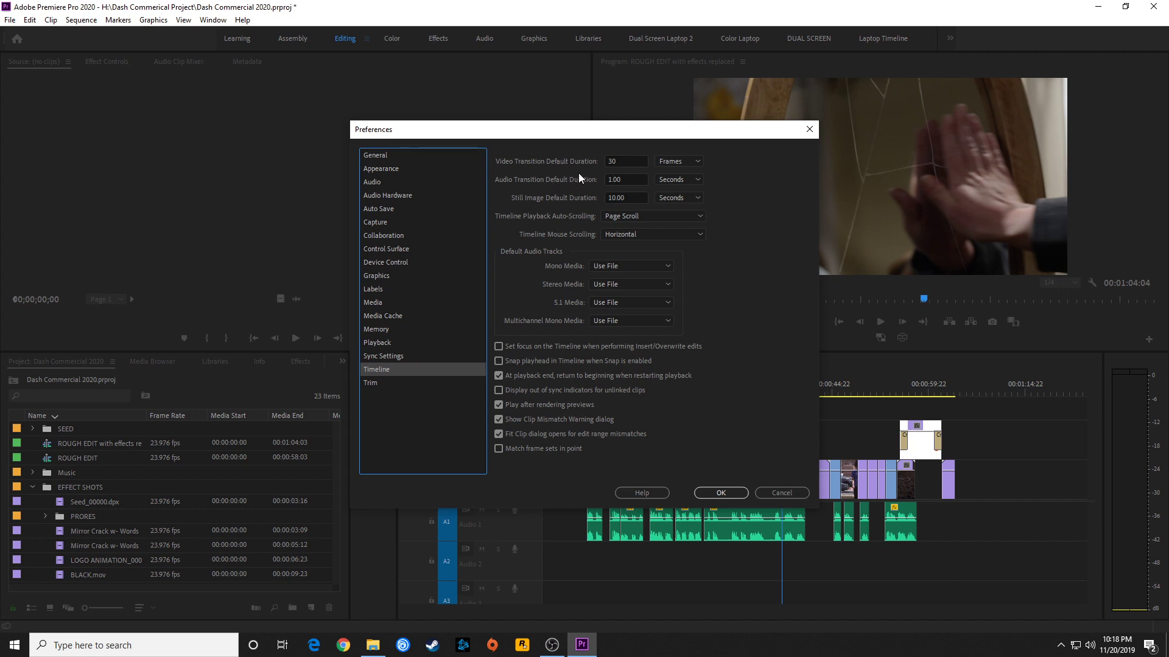
{"action": "left_click", "coordinate": [606, 160]}
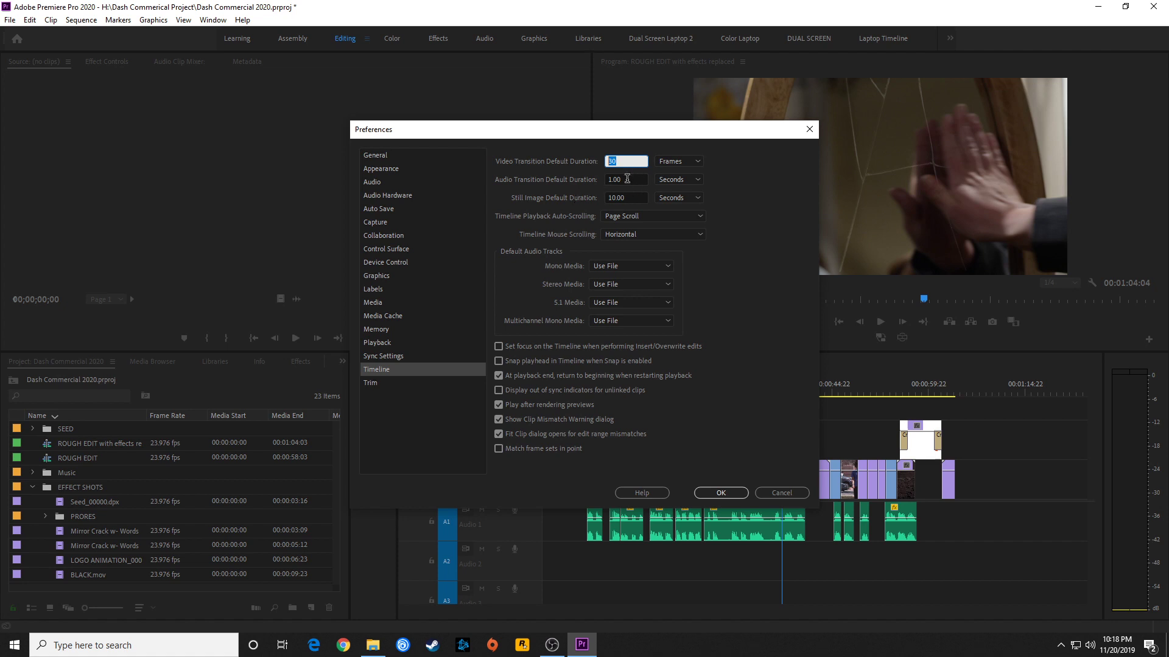
{"action": "key", "text": "Tab"}
{"action": "left_click", "coordinate": [678, 162]}
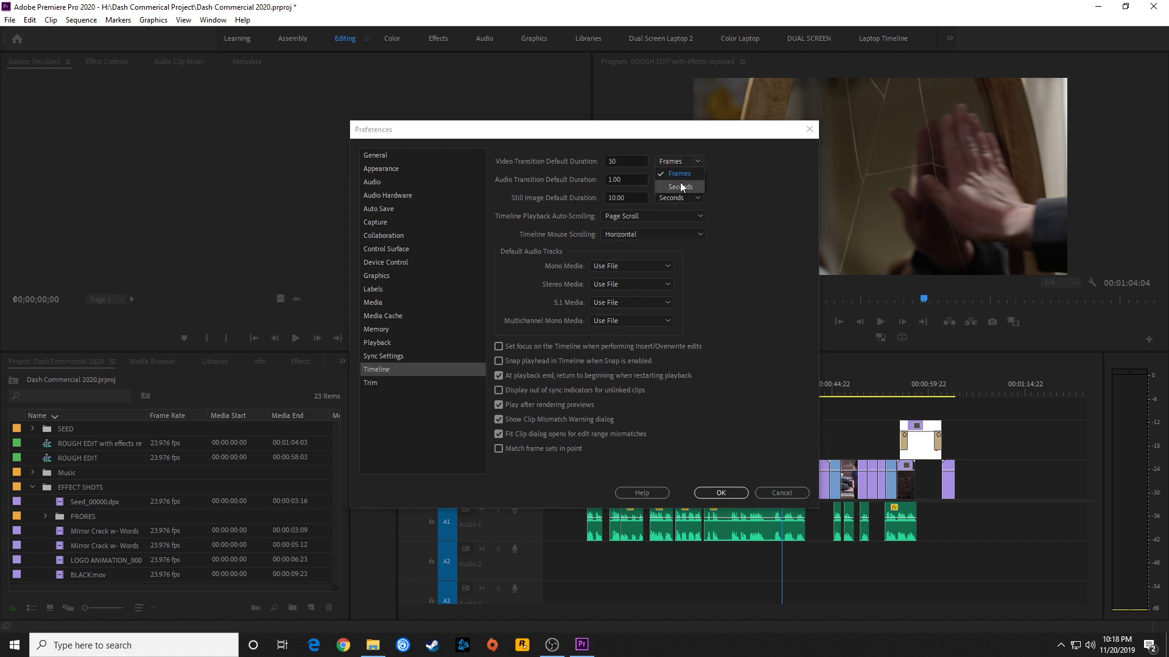
{"action": "left_click", "coordinate": [681, 181]}
{"action": "left_click", "coordinate": [624, 161]}
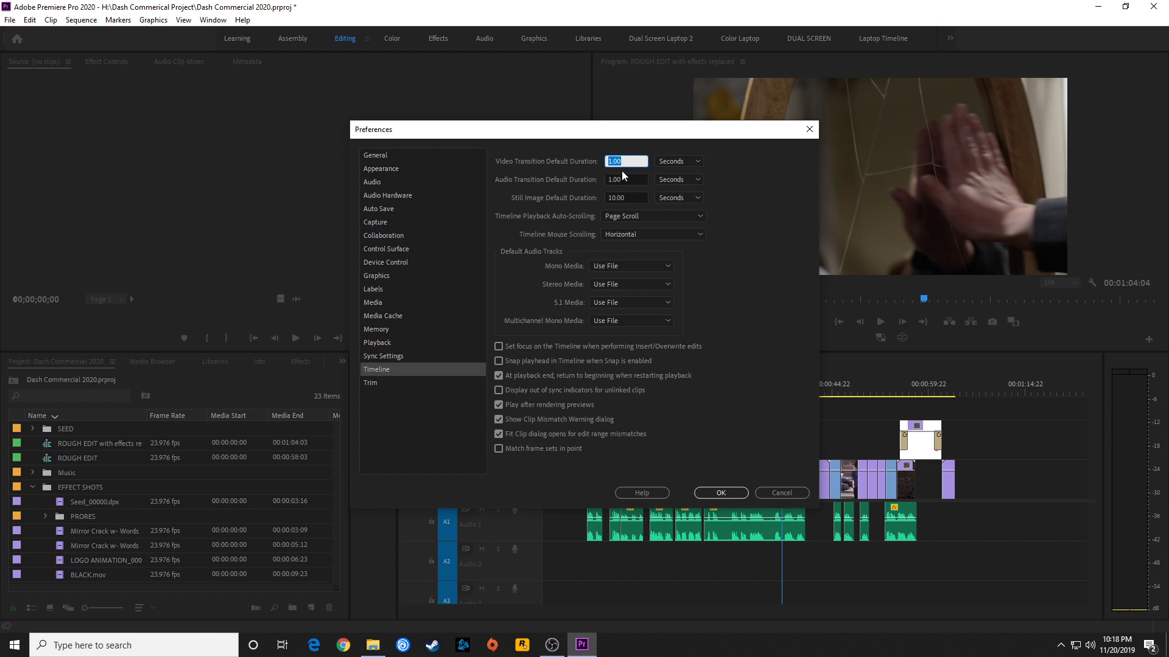
{"action": "left_click_drag", "start_coordinate": [625, 161], "coordinate": [598, 160]}
{"action": "left_click", "coordinate": [627, 217]}
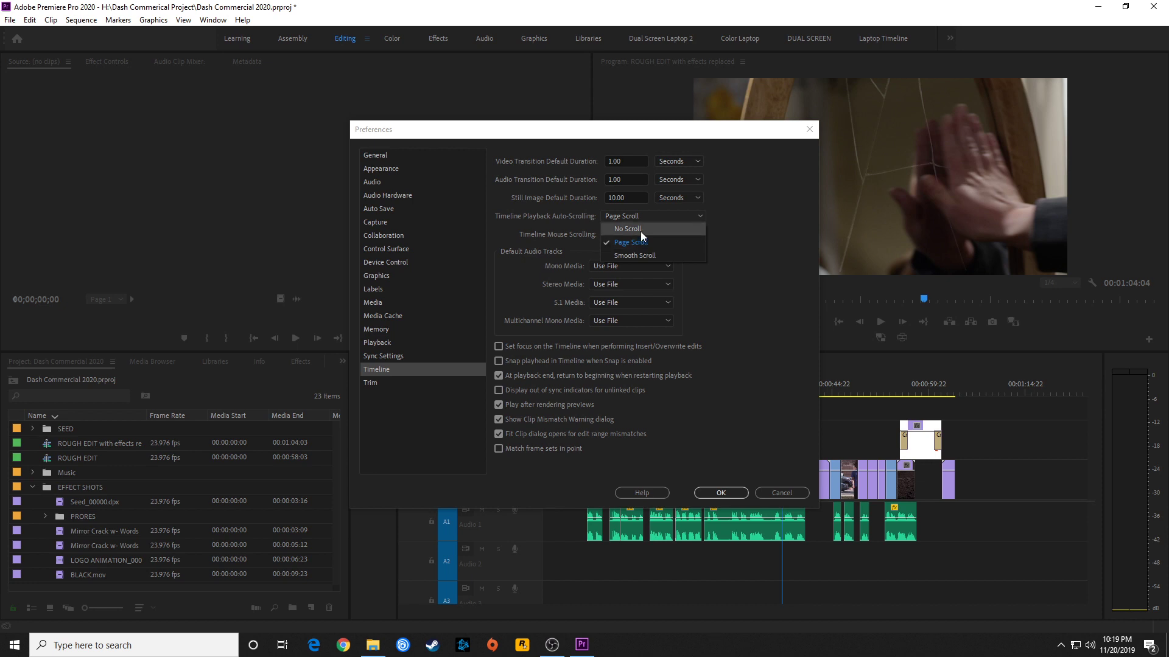
{"action": "left_click", "coordinate": [638, 245]}
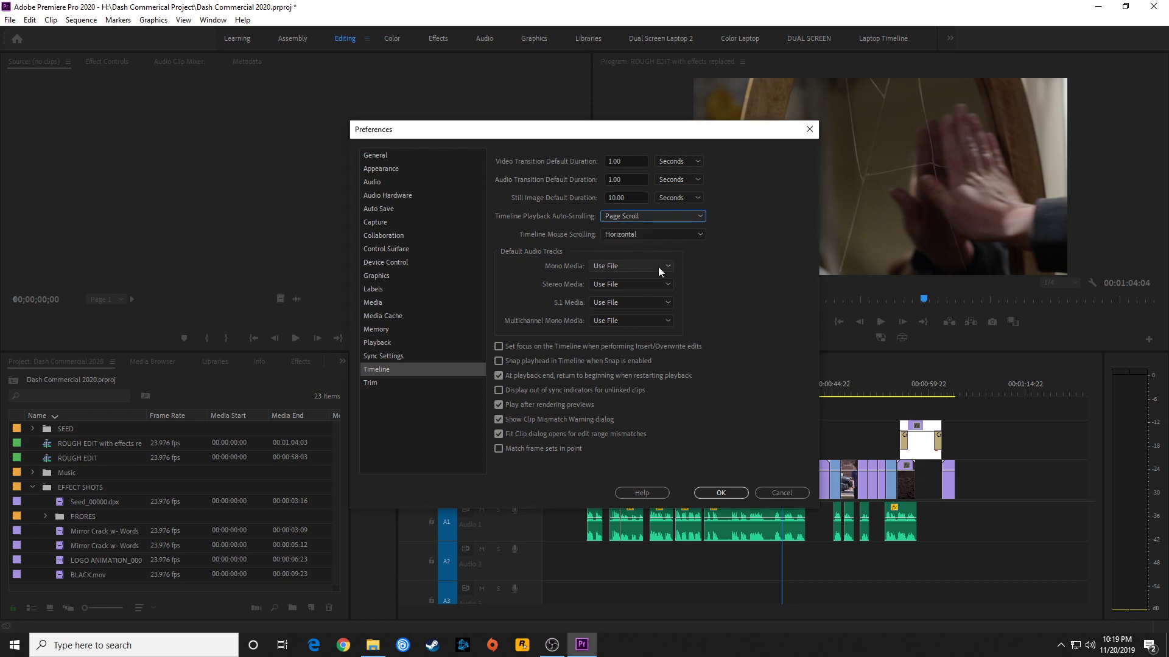
Step: Apply the preferences and play the sequence at a closer timeline zoom to check the Page Scroll behaviour
{"action": "left_click", "coordinate": [742, 490]}
{"action": "key", "text": "equal"}
{"action": "key", "text": "equal"}
{"action": "key", "text": "equal"}
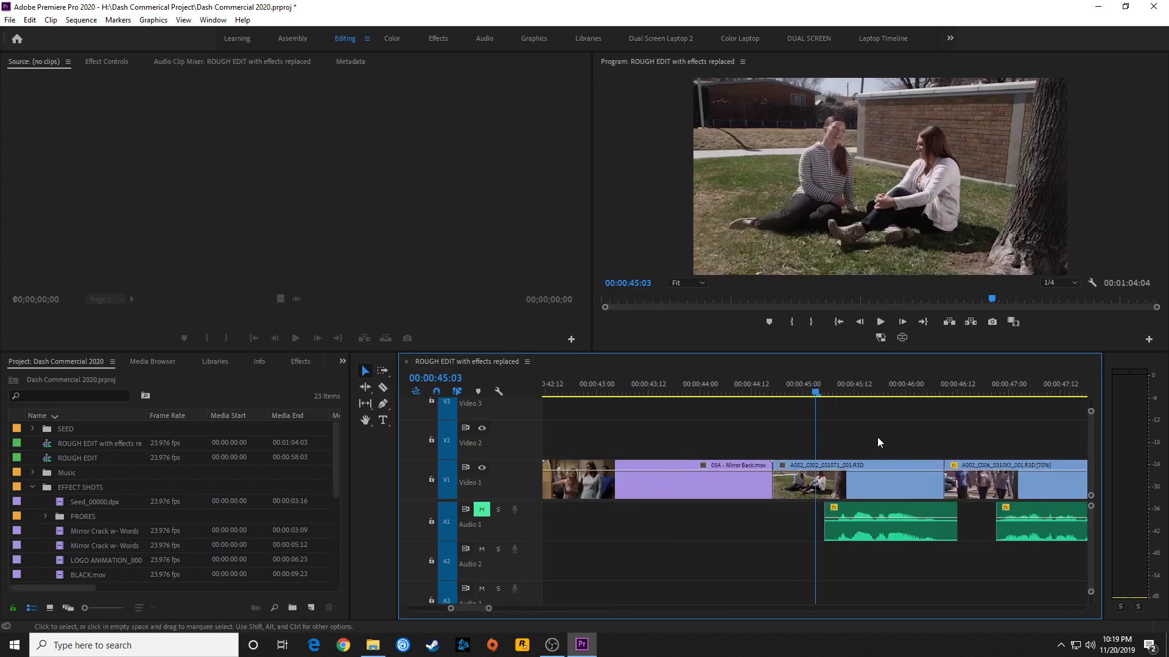
{"action": "key", "text": "space"}
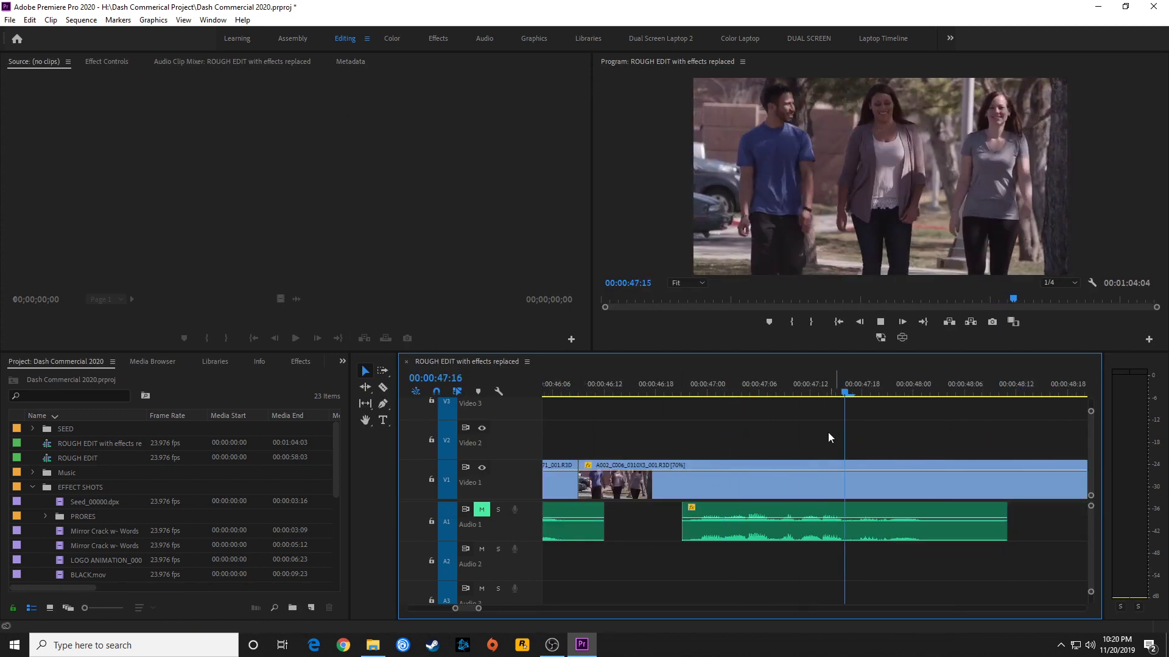
{"action": "key", "text": "space"}
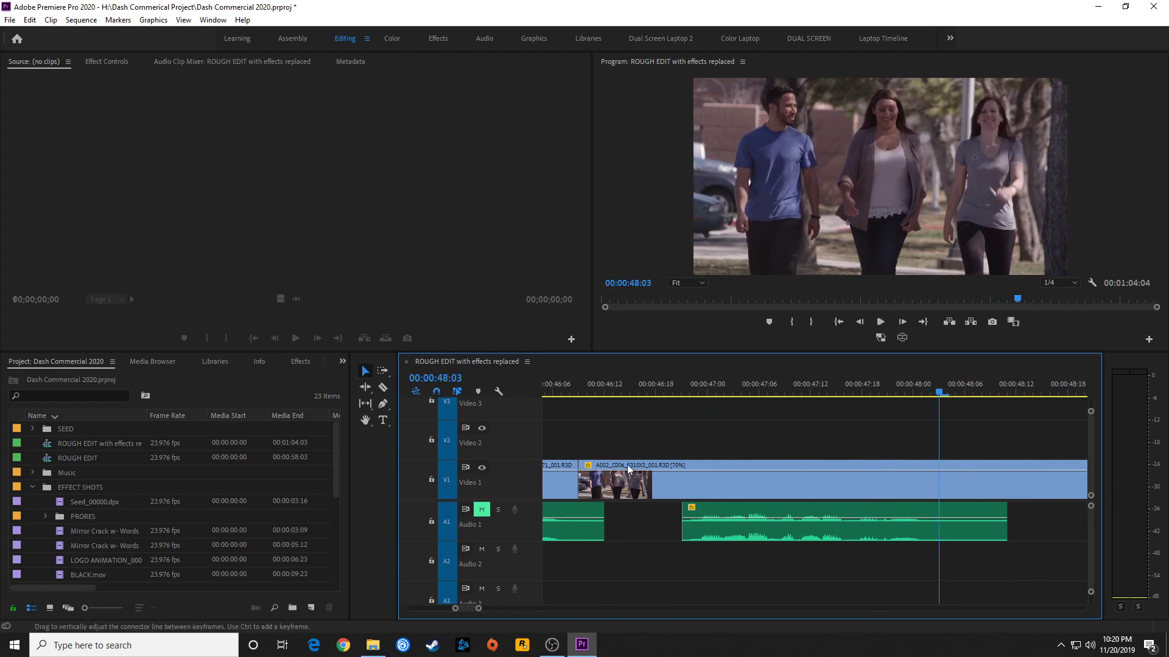
{"action": "key", "text": "space"}
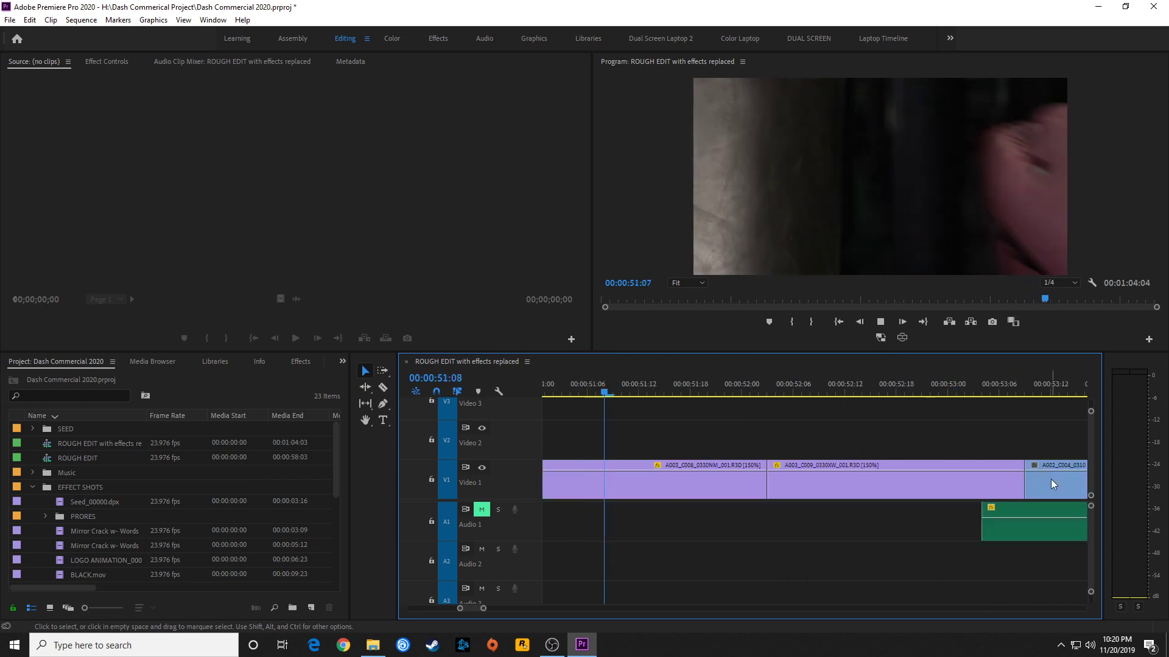
{"action": "key", "text": "space"}
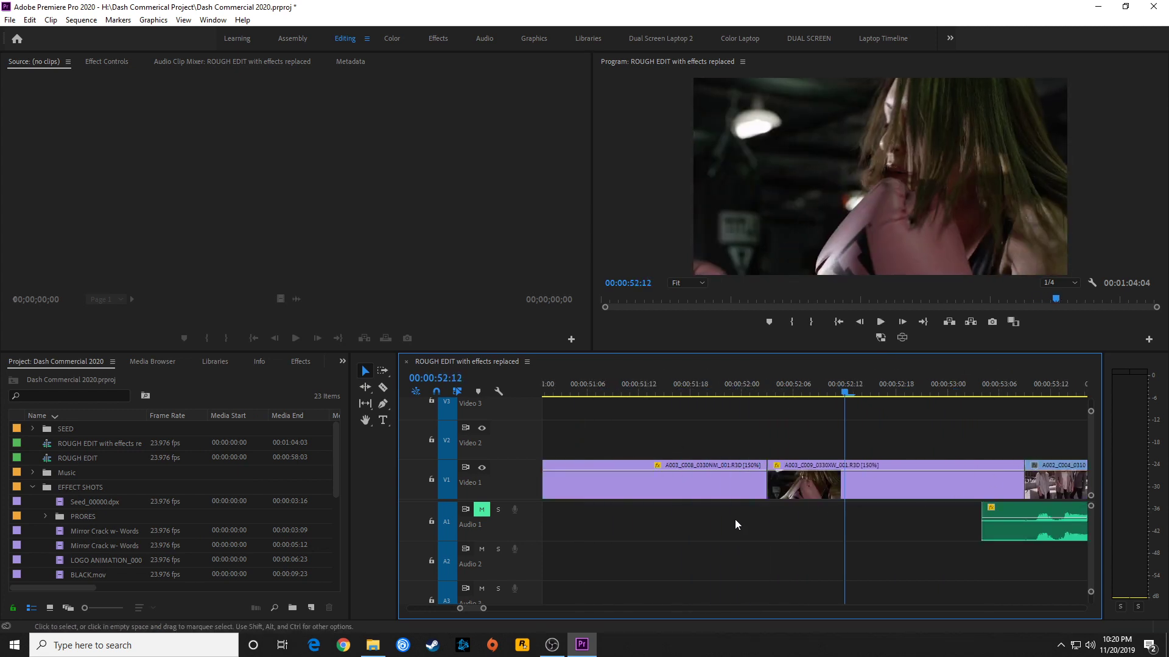
Step: Try Smooth Scroll for Timeline Playback Auto-Scrolling in the Timeline preferences and apply it
{"action": "left_click", "coordinate": [30, 19]}
{"action": "mouse_move", "coordinate": [67, 389]}
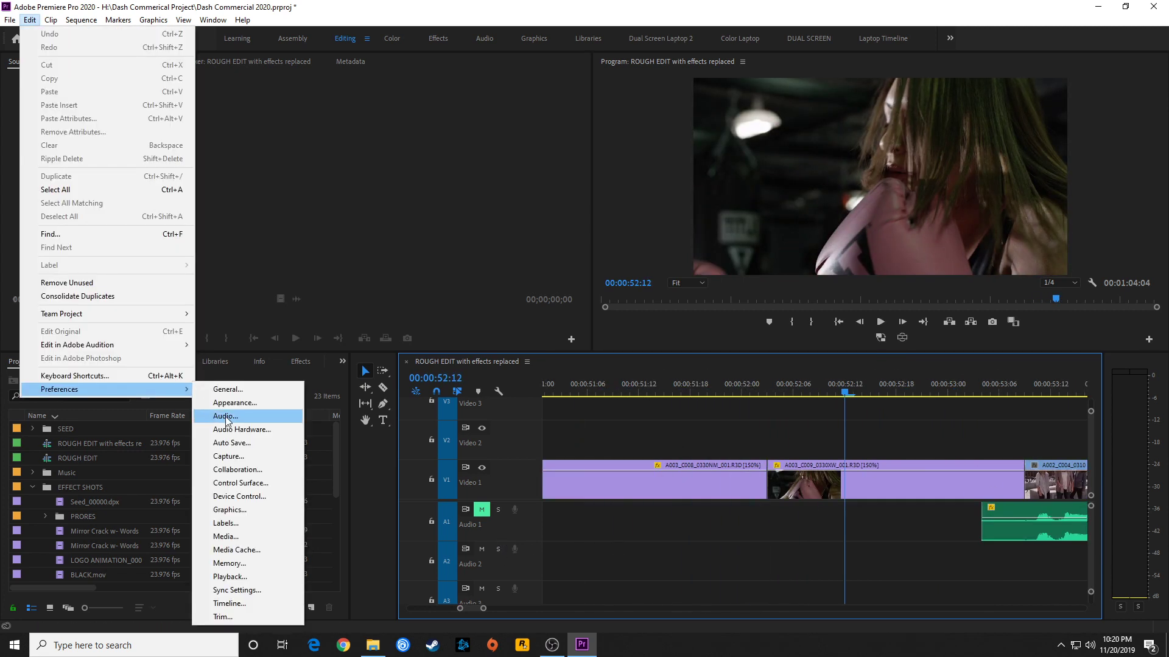
{"action": "left_click", "coordinate": [229, 604]}
{"action": "left_click", "coordinate": [652, 216]}
{"action": "left_click", "coordinate": [652, 257]}
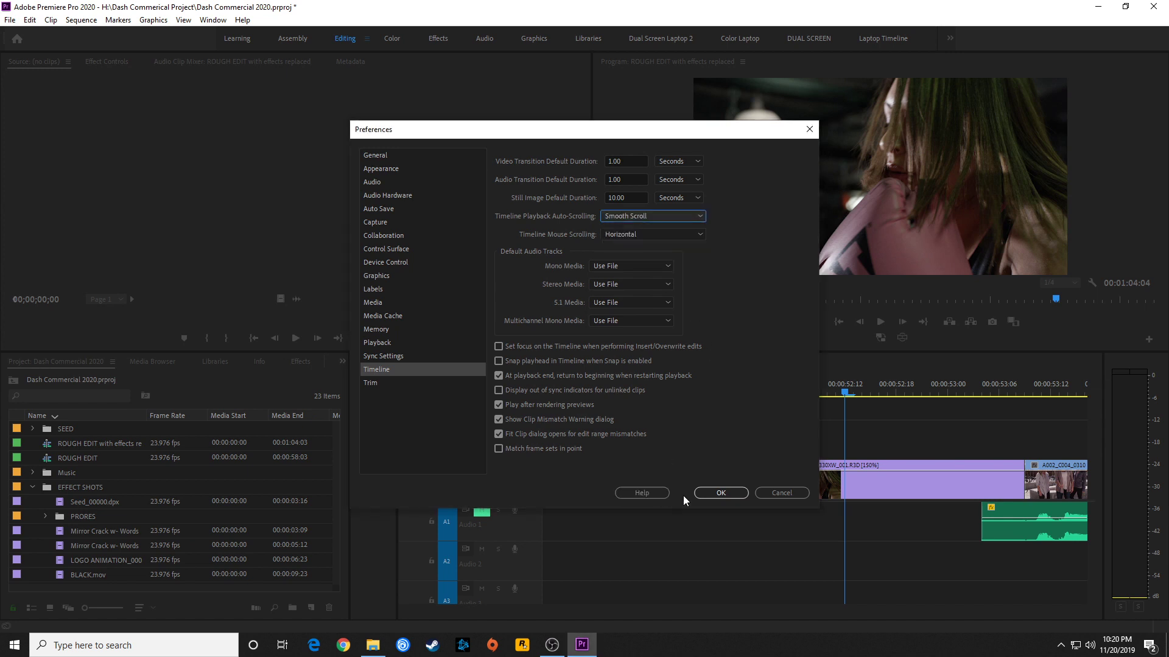
{"action": "left_click", "coordinate": [719, 492]}
Step: Play the sequence forward and in reverse around the seed and logo animation clips to examine the smooth scrolling
{"action": "key", "text": "space"}
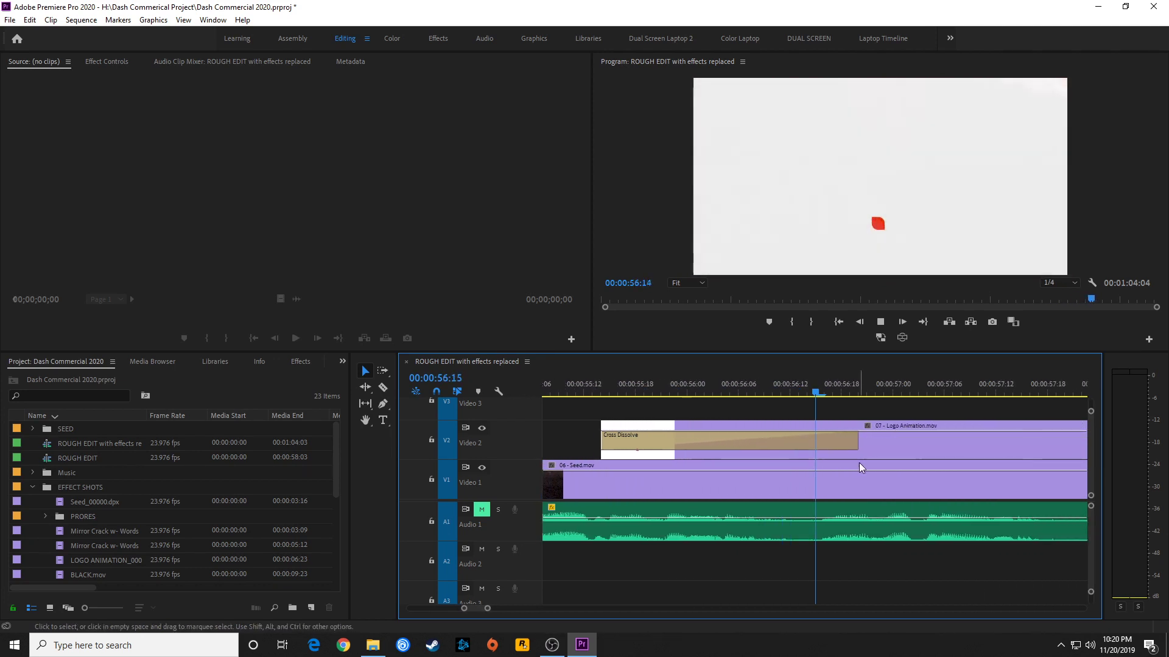
{"action": "key", "text": "space"}
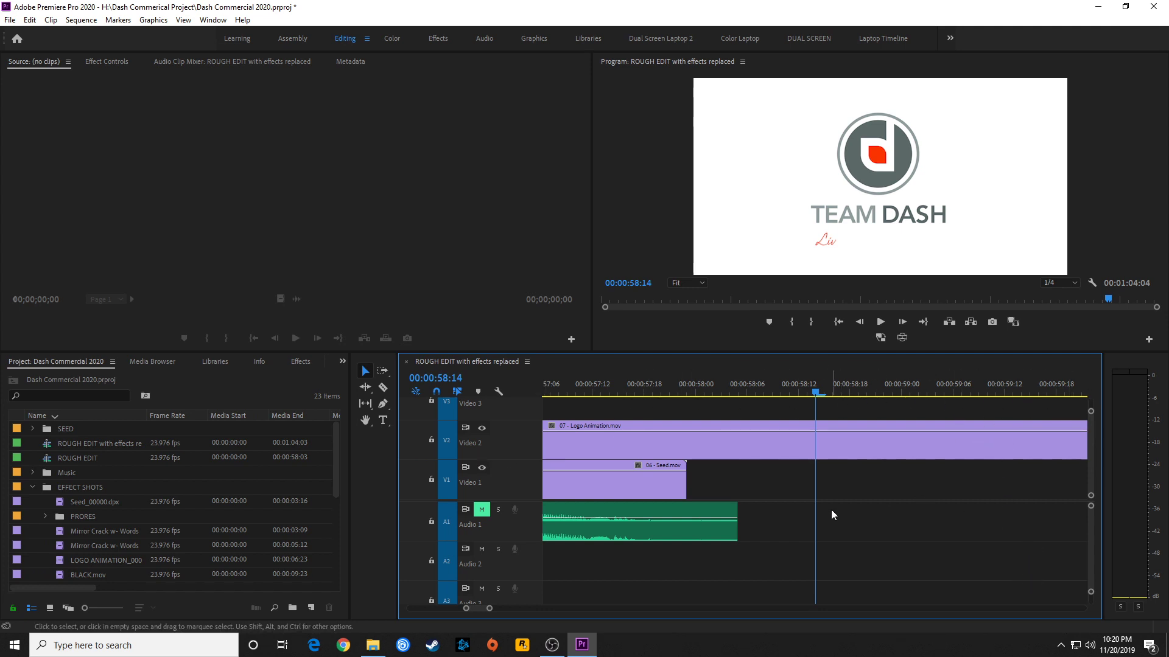
{"action": "left_click", "coordinate": [773, 388]}
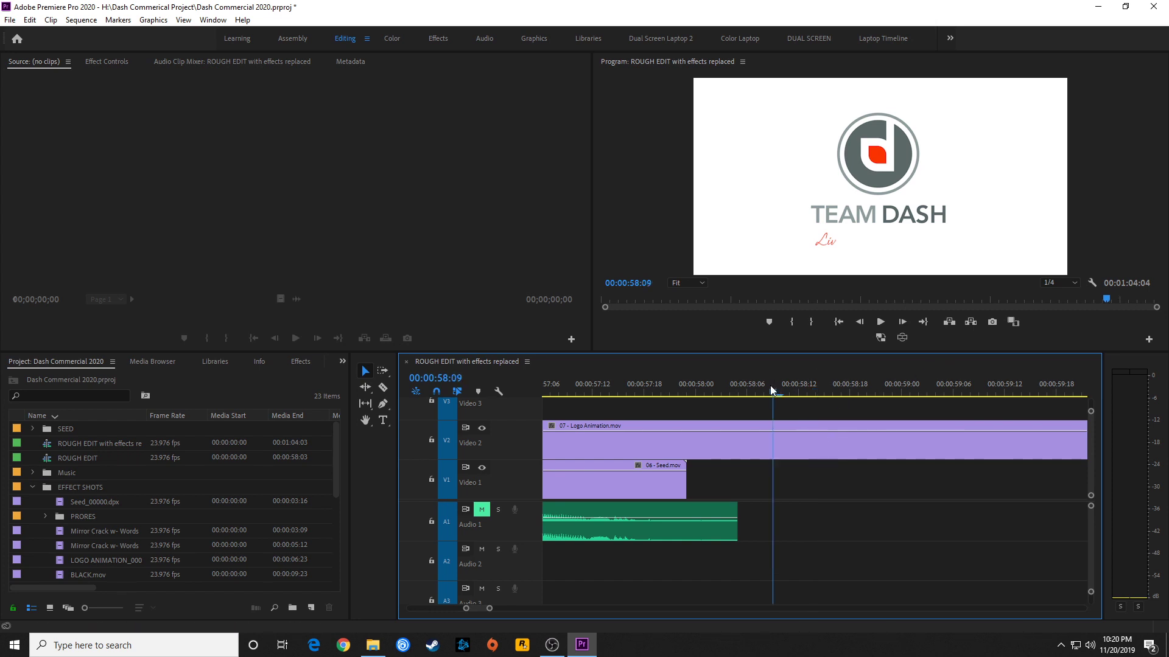
{"action": "key", "text": "j"}
{"action": "key", "text": "j"}
{"action": "key", "text": "k"}
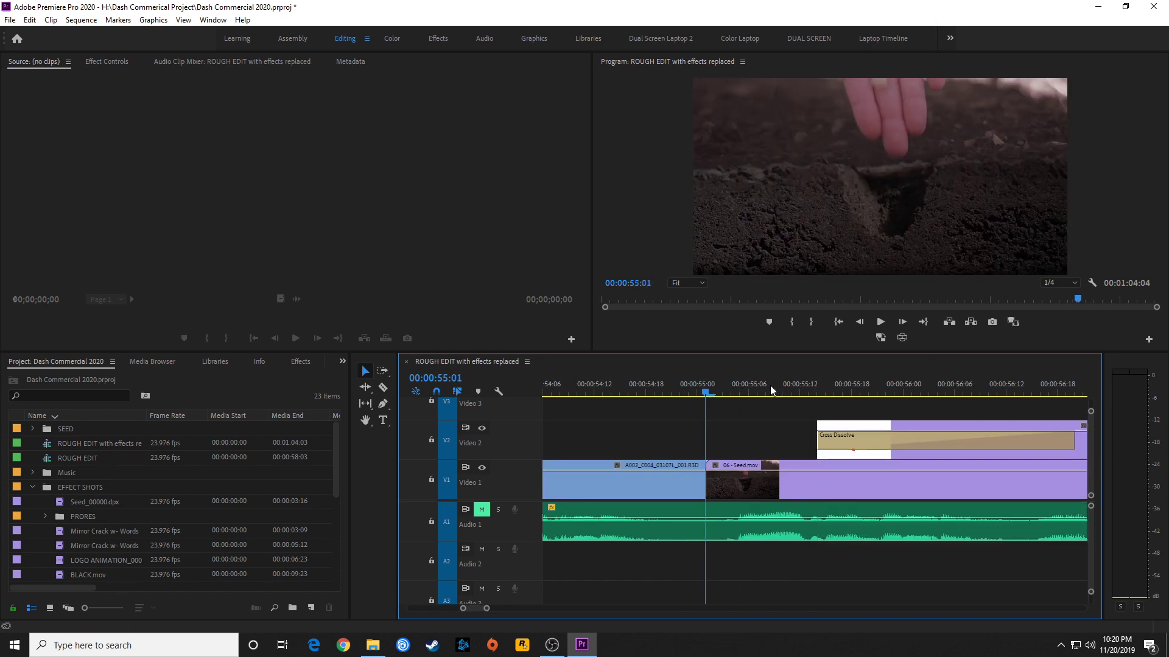
{"action": "key", "text": "l"}
{"action": "key", "text": "l"}
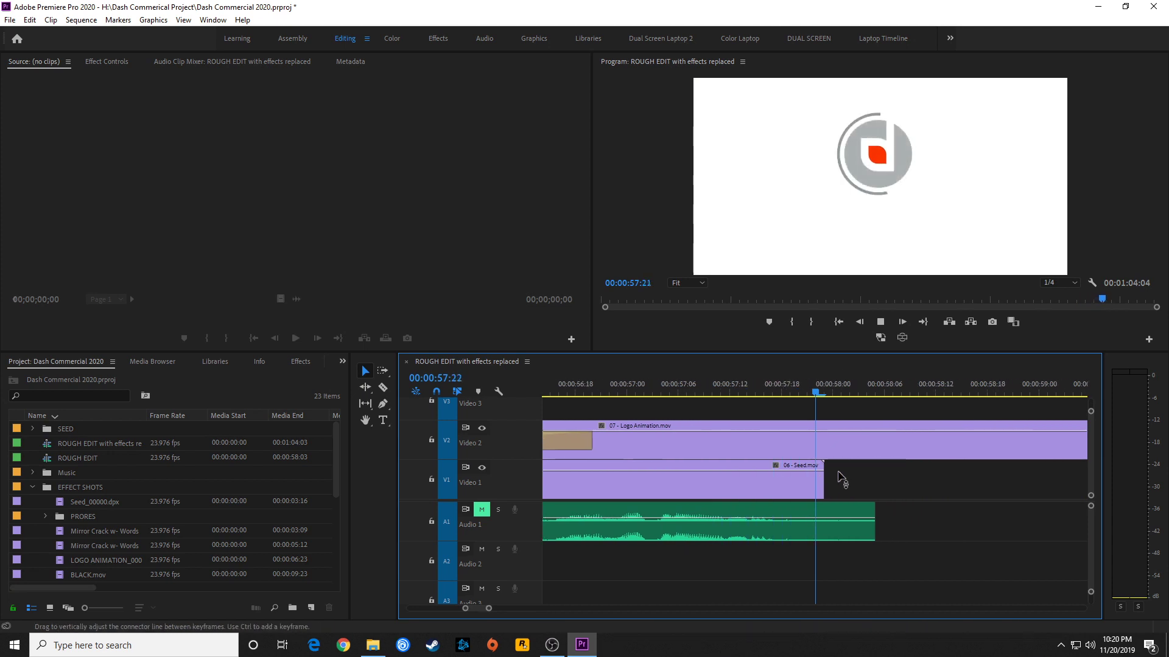
{"action": "key", "text": "k"}
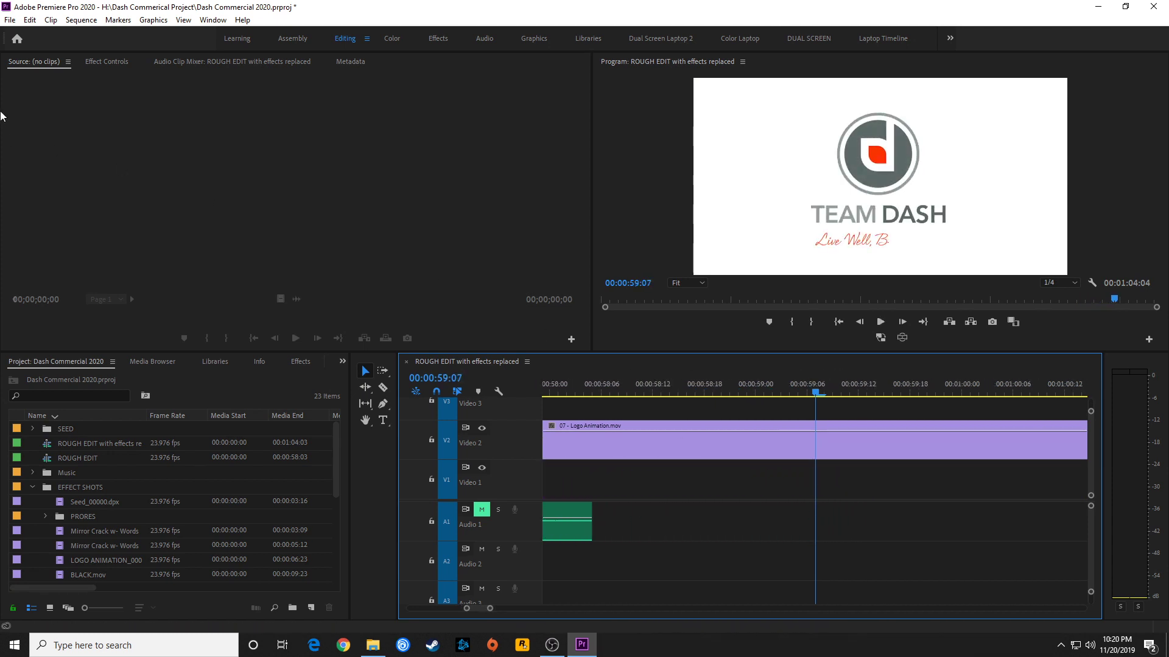
Step: Set Timeline Playback Auto-Scrolling back to Page Scroll and turn off Play after rendering previews in the Timeline preferences
{"action": "left_click", "coordinate": [30, 21]}
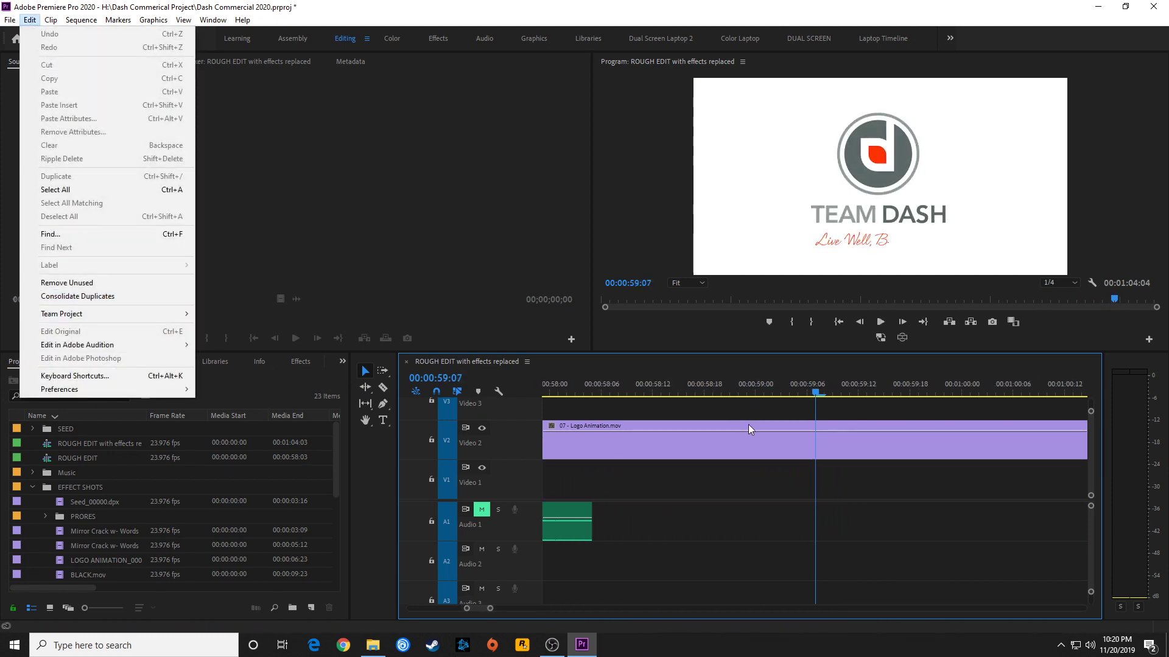
{"action": "mouse_move", "coordinate": [148, 390]}
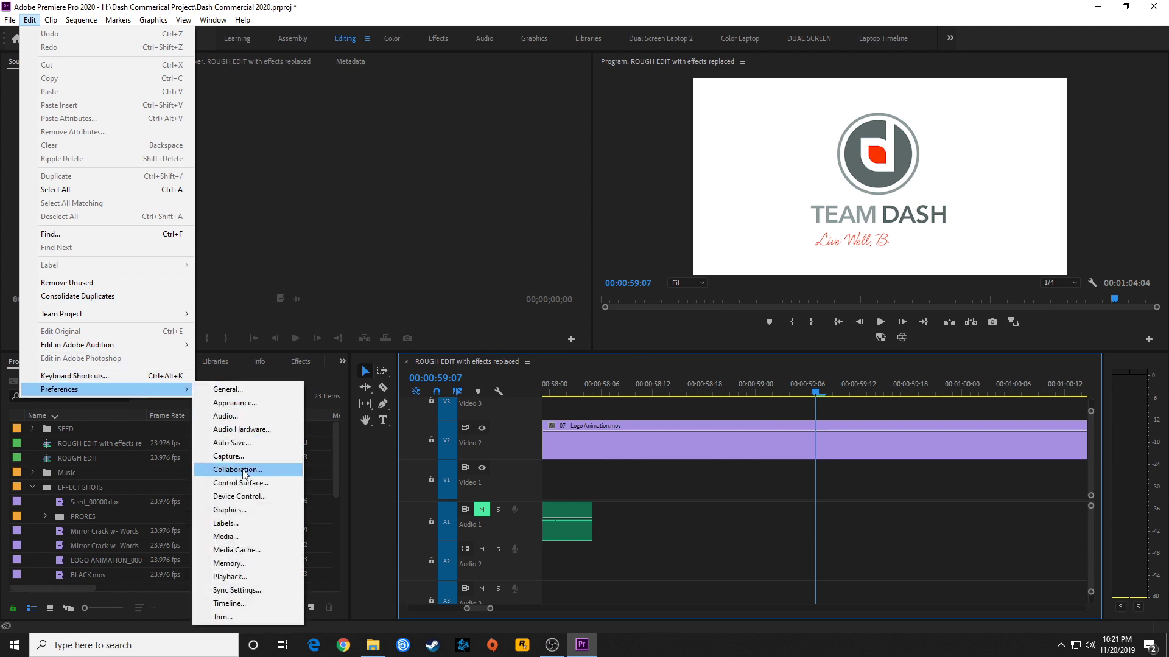
{"action": "left_click", "coordinate": [229, 603]}
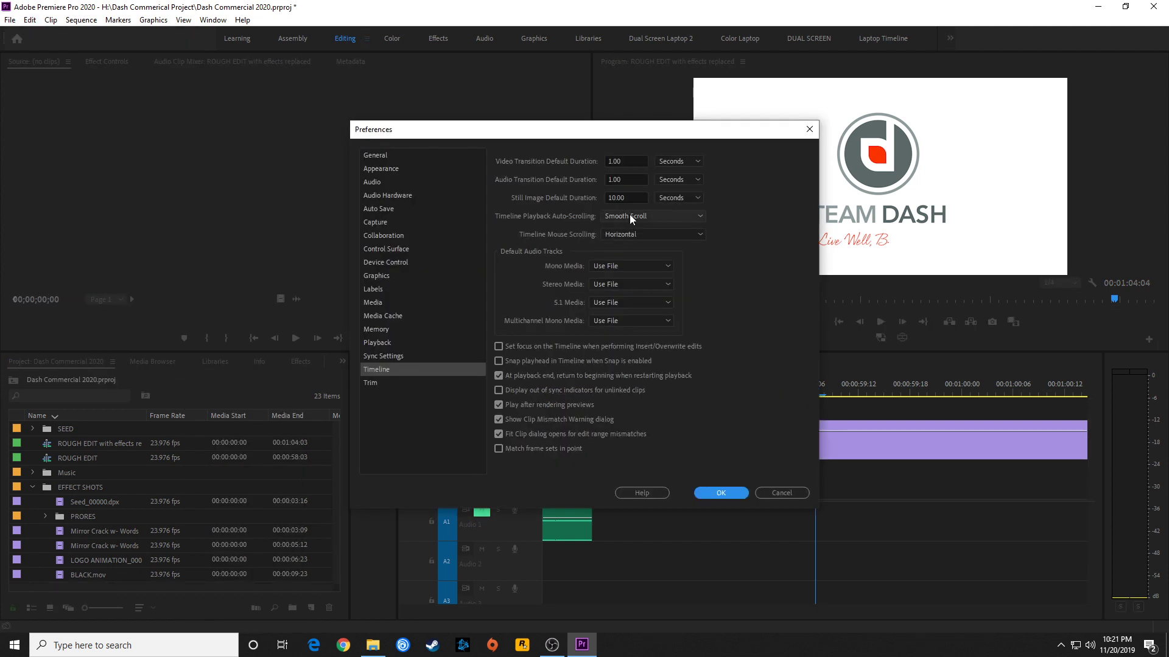
{"action": "left_click", "coordinate": [629, 216]}
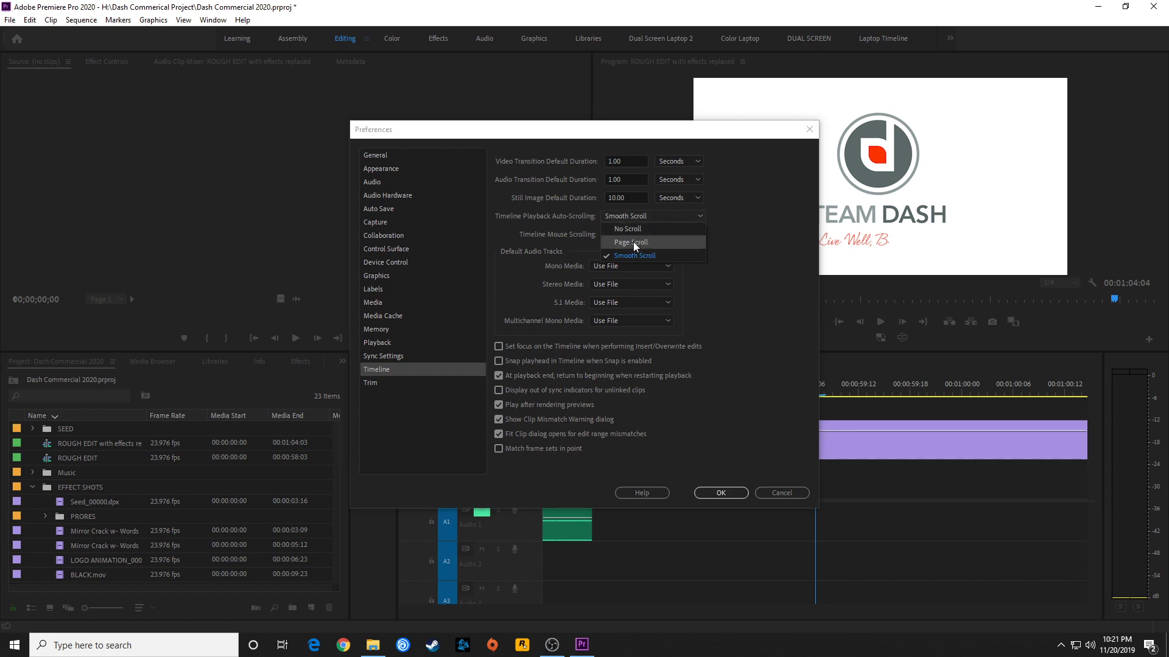
{"action": "left_click", "coordinate": [634, 242]}
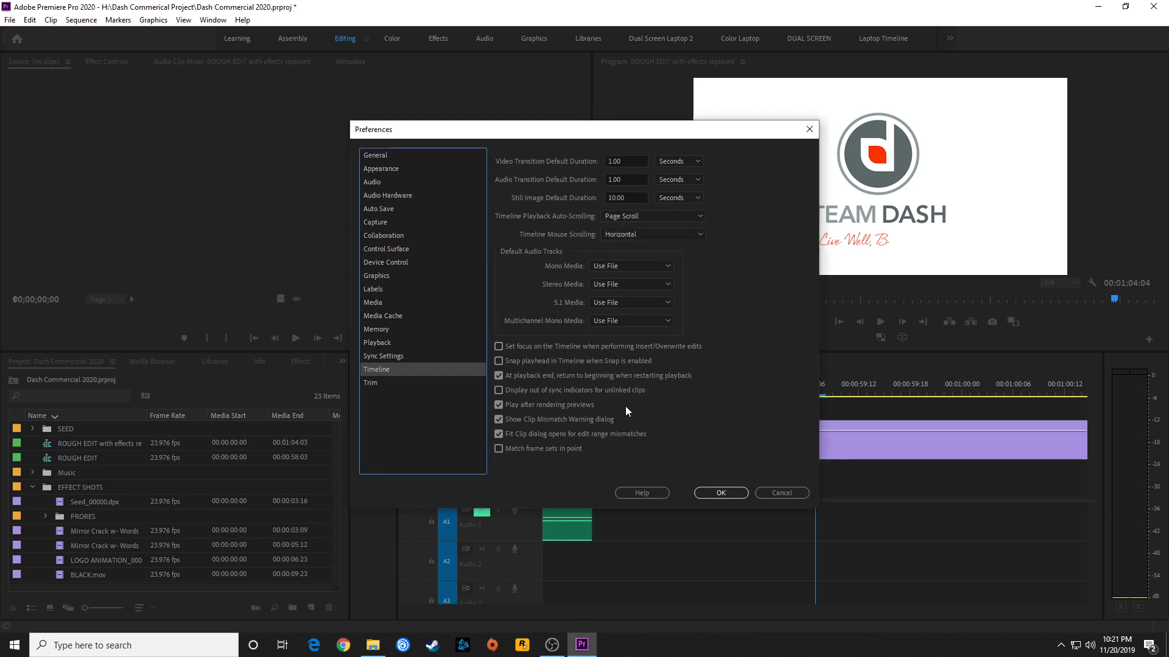
{"action": "left_click", "coordinate": [499, 404]}
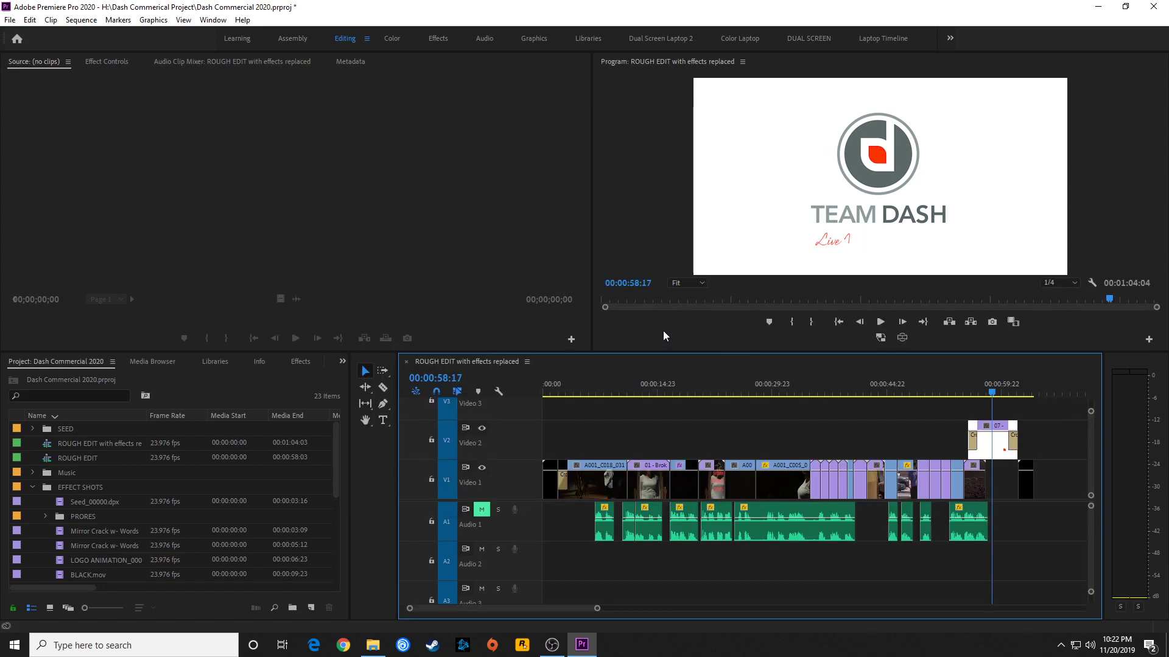
Step: Reopen the preferences
{"action": "left_click", "coordinate": [29, 19]}
{"action": "mouse_move", "coordinate": [139, 391]}
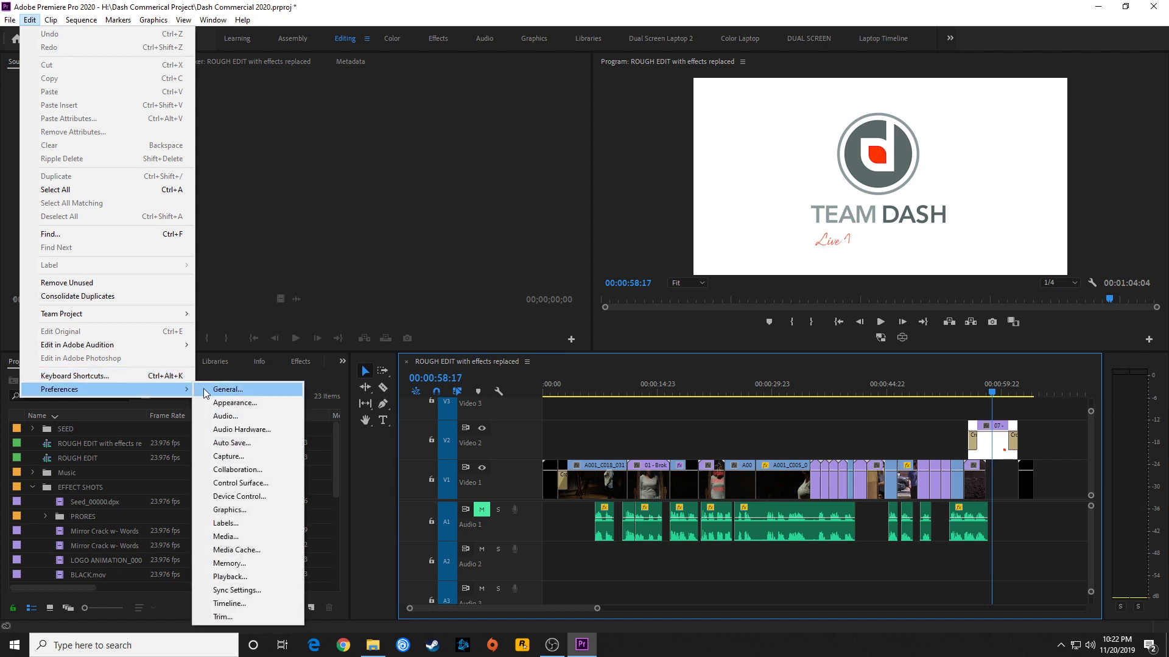